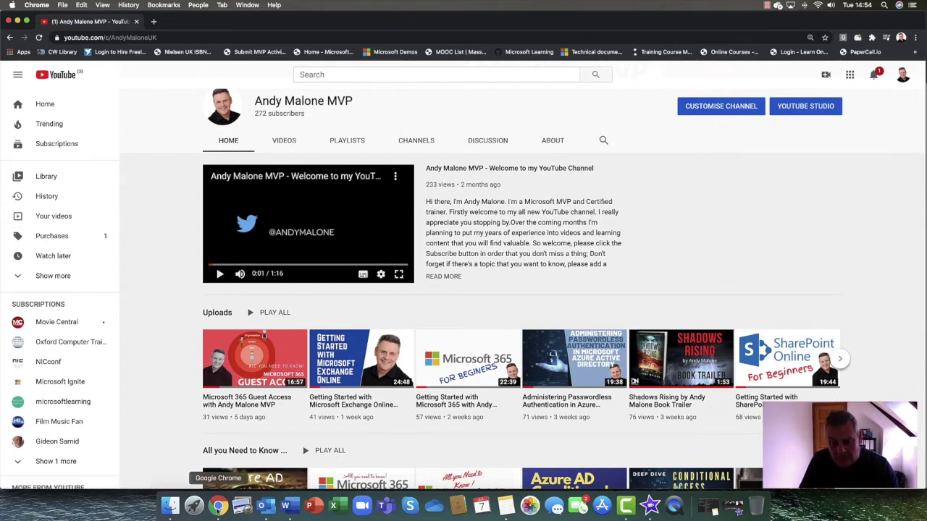
Switch to the browser window with the Microsoft 365 admin center and open the Compliance admin center from its full navigation.
right_click(218, 505)
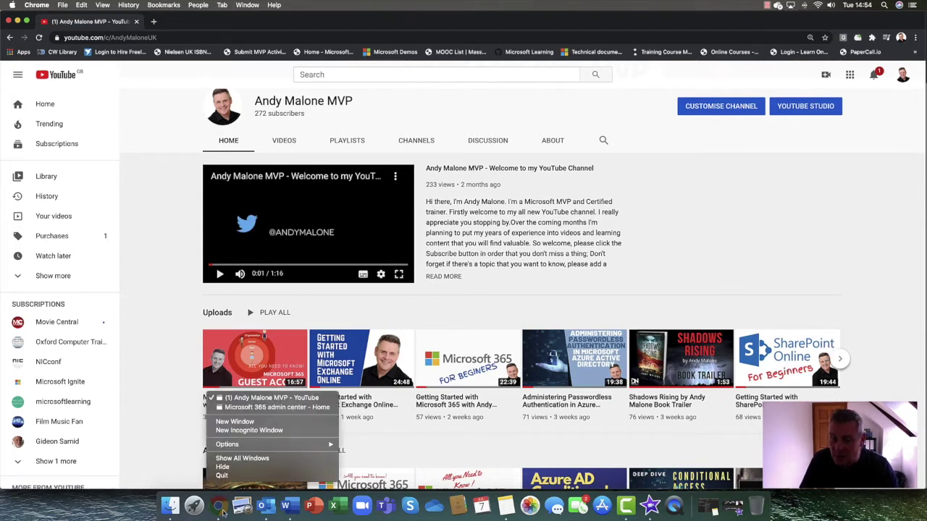
click(237, 407)
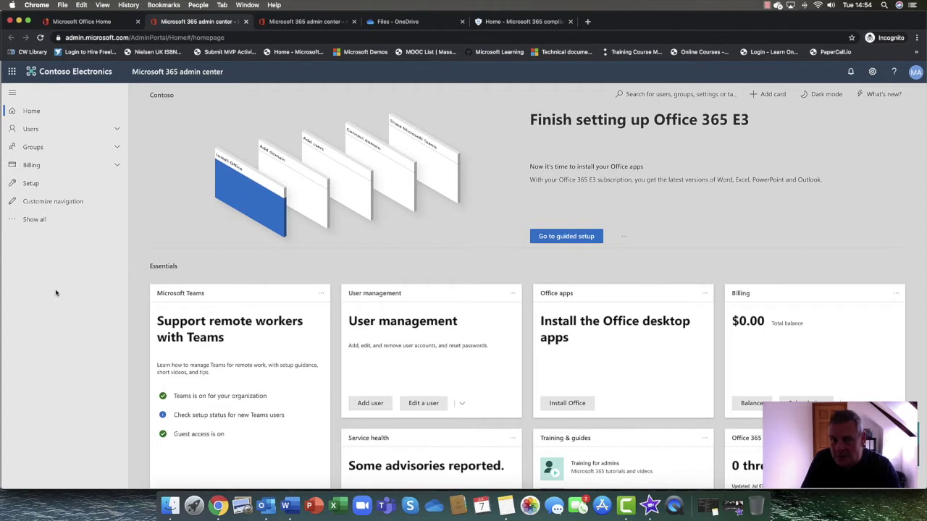
click(63, 222)
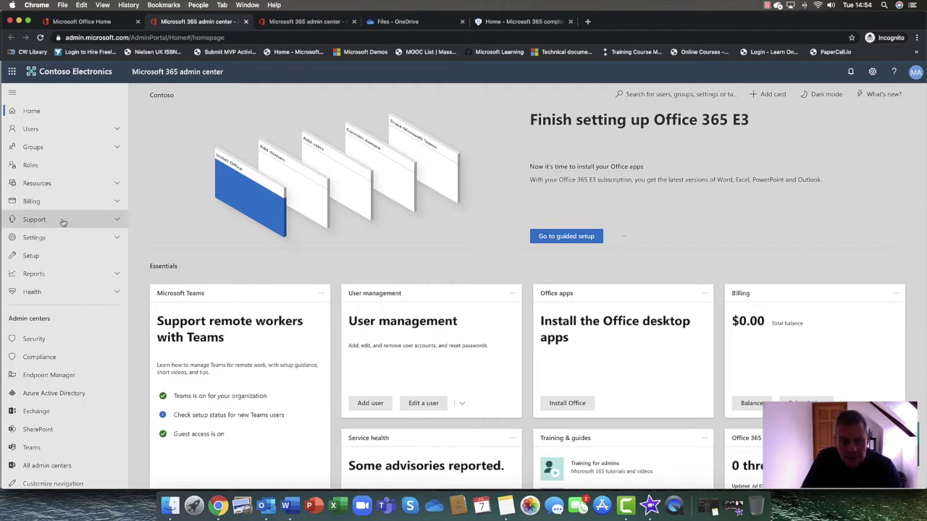
click(48, 357)
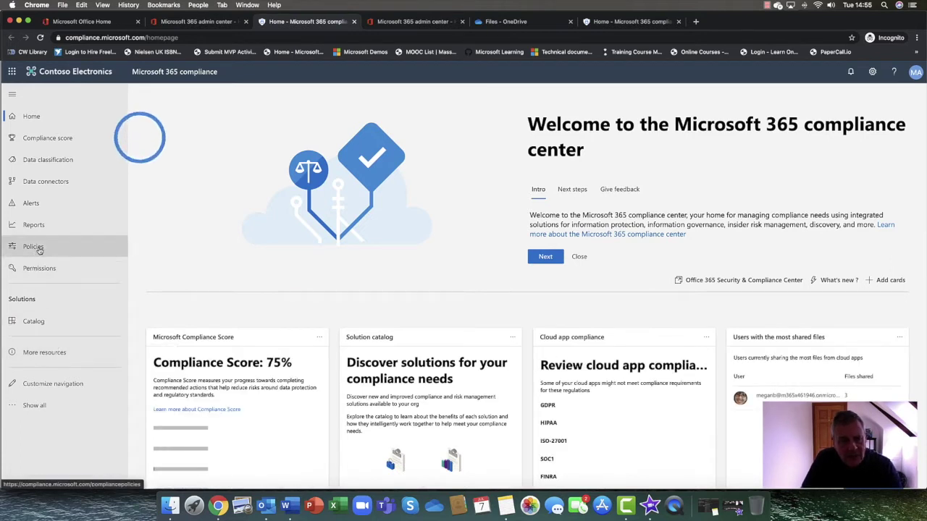
Open the data loss prevention policies and start creating a new policy.
click(33, 247)
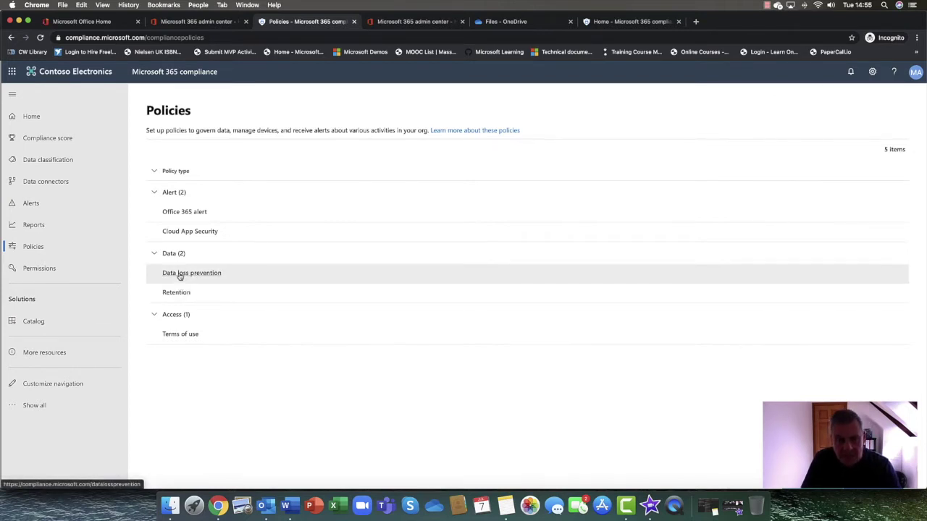
click(179, 275)
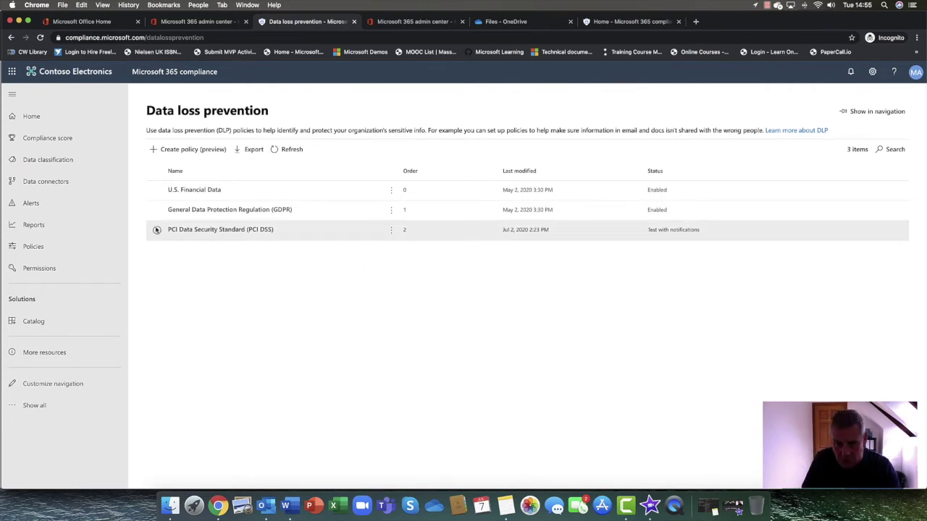
click(186, 150)
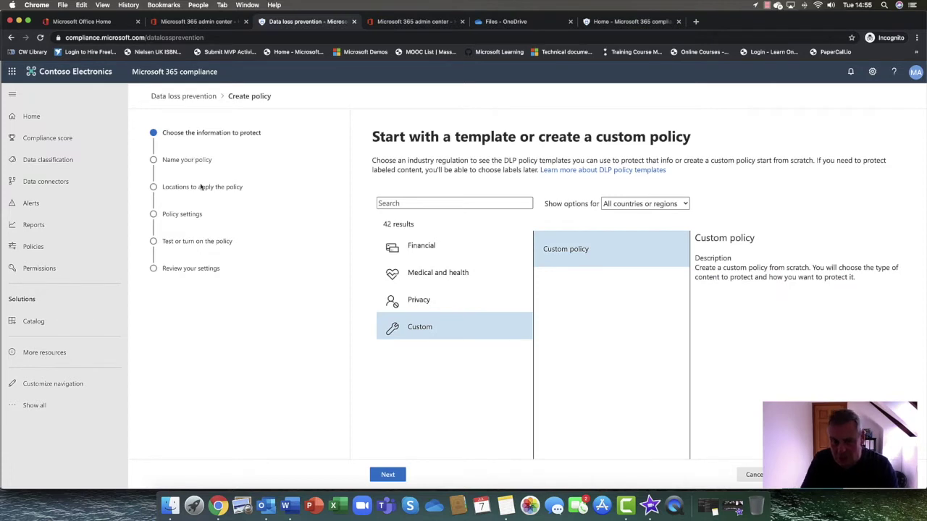
Base the policy on the U.K. Data Protection Act privacy template, after reviewing the information it protects.
click(427, 301)
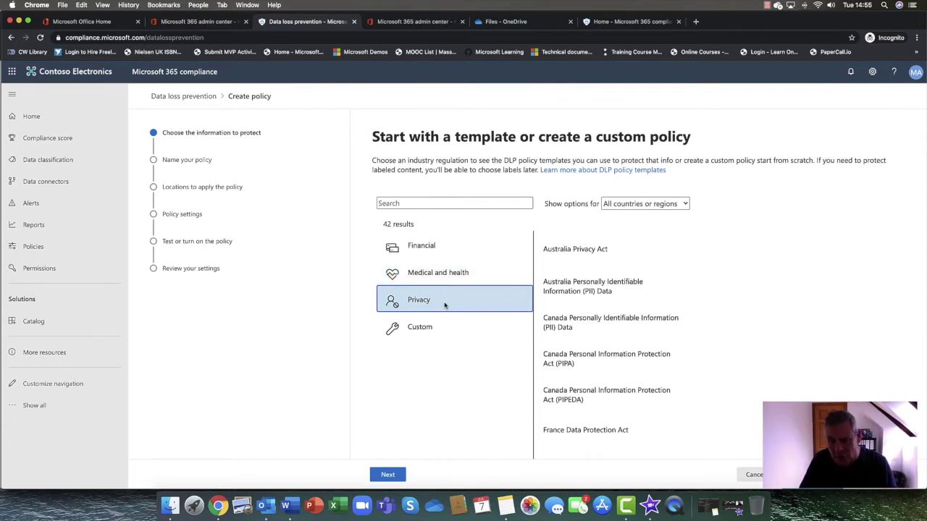
scroll(608, 315, down, 15)
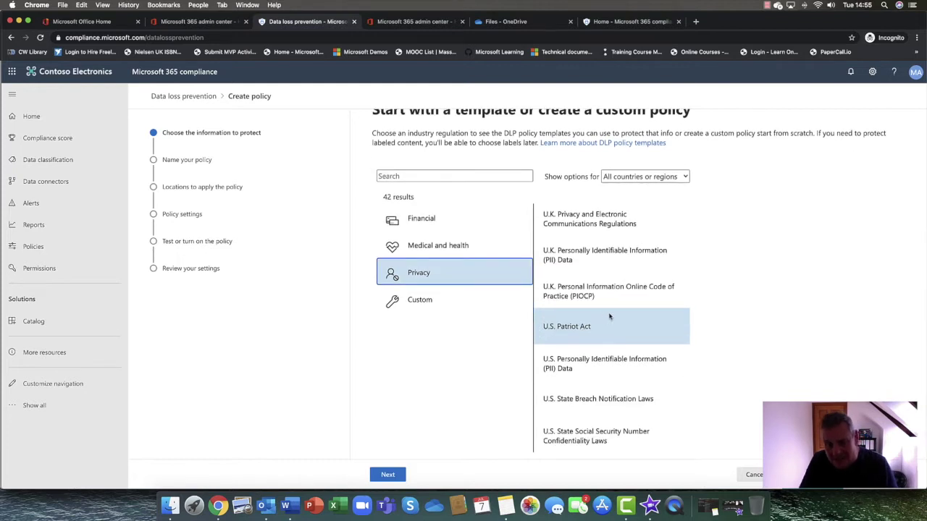
scroll(608, 316, up, 1)
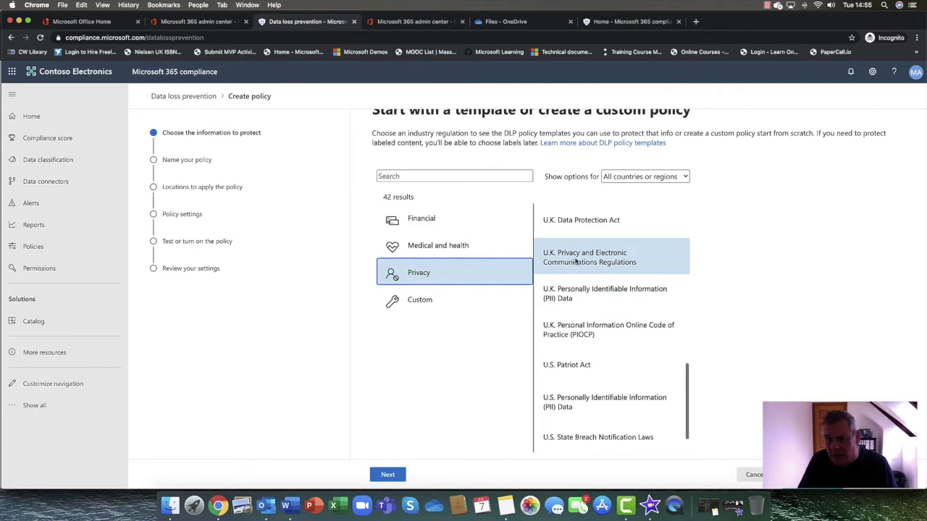
click(609, 260)
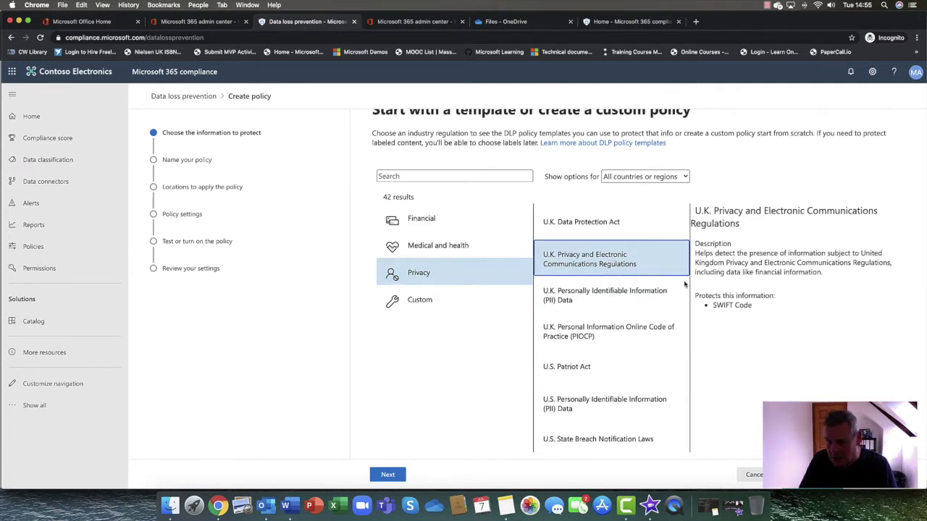
click(612, 231)
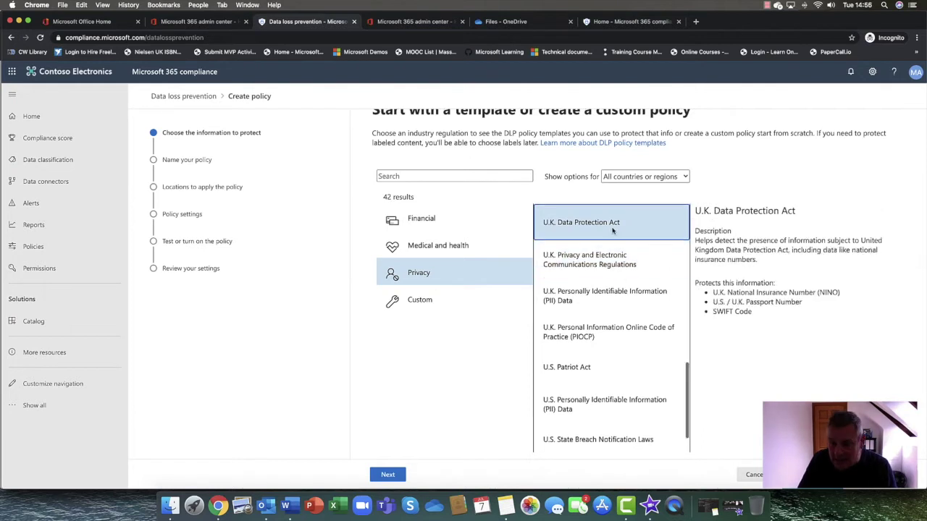
drag(713, 293, 785, 321)
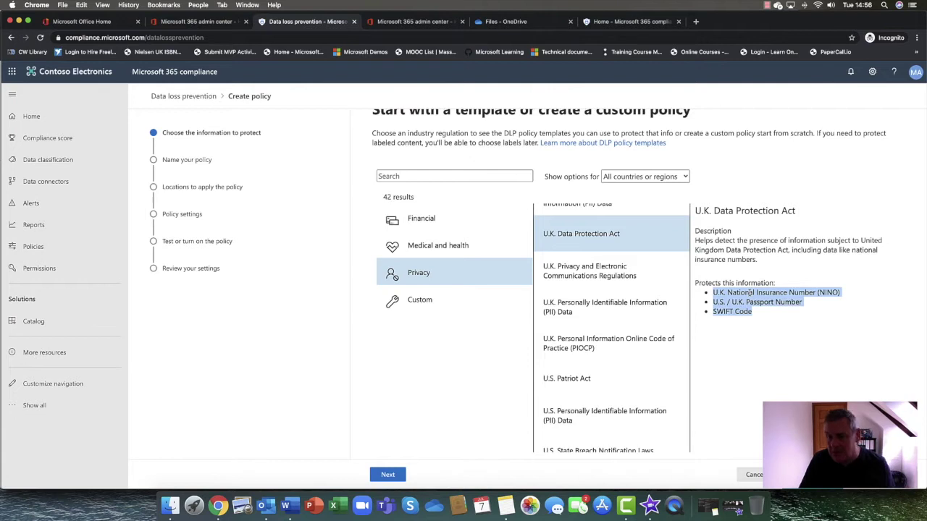
click(776, 312)
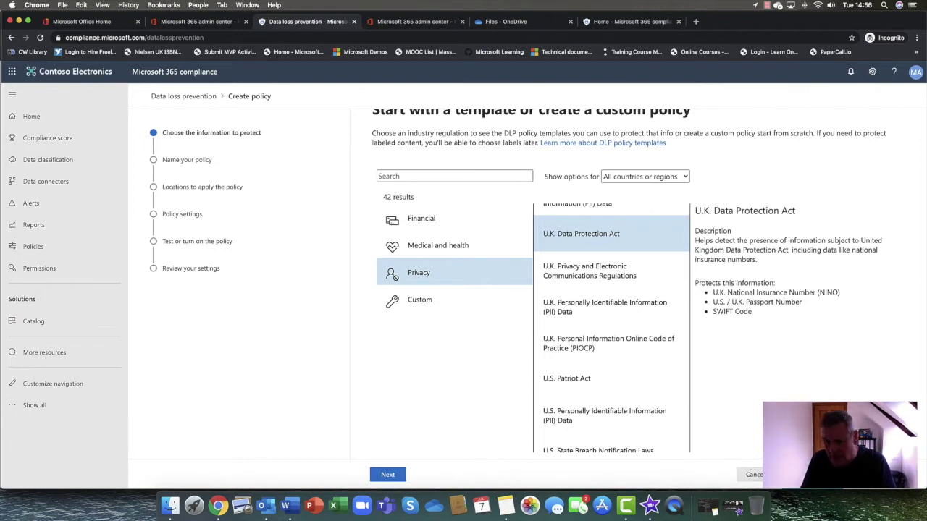
click(387, 474)
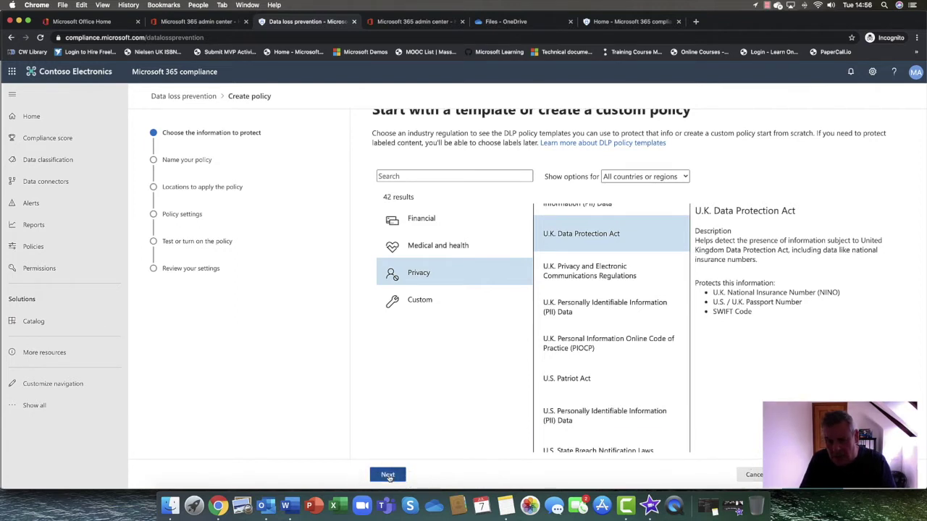
Name the policy U.K. Data Protection and keep the default locations, template settings and detection of content shared outside the organization.
click(458, 194)
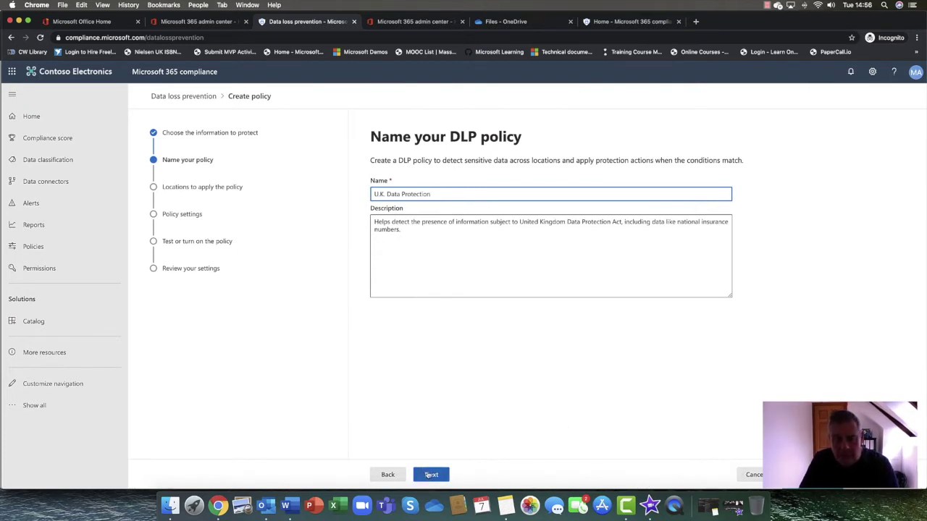
click(431, 474)
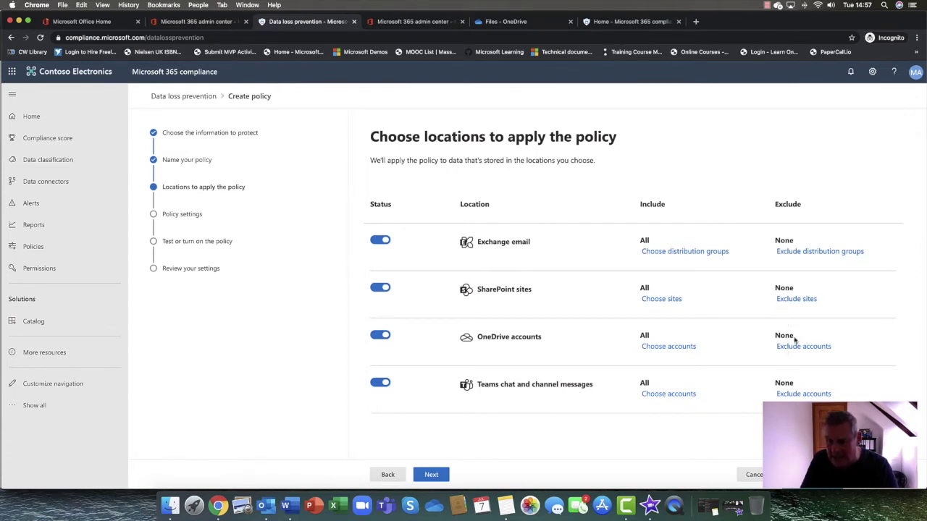
click(428, 475)
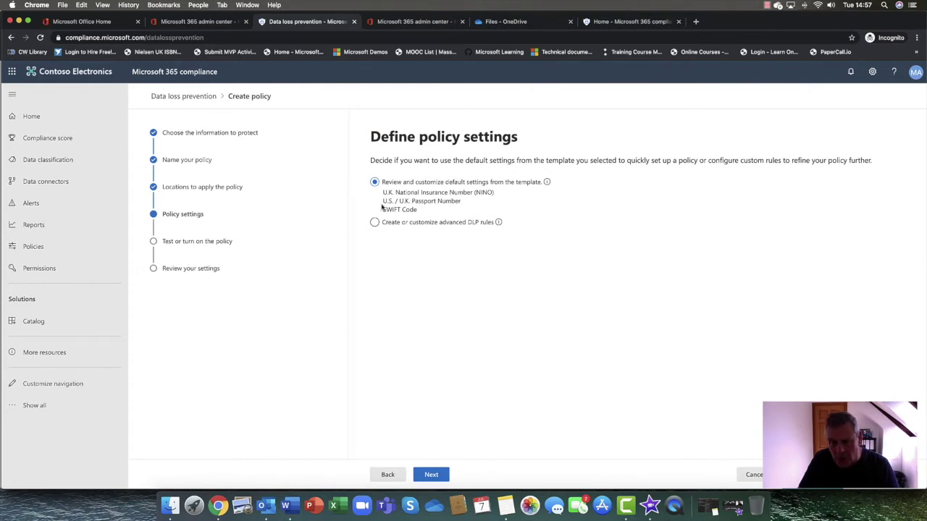
click(429, 474)
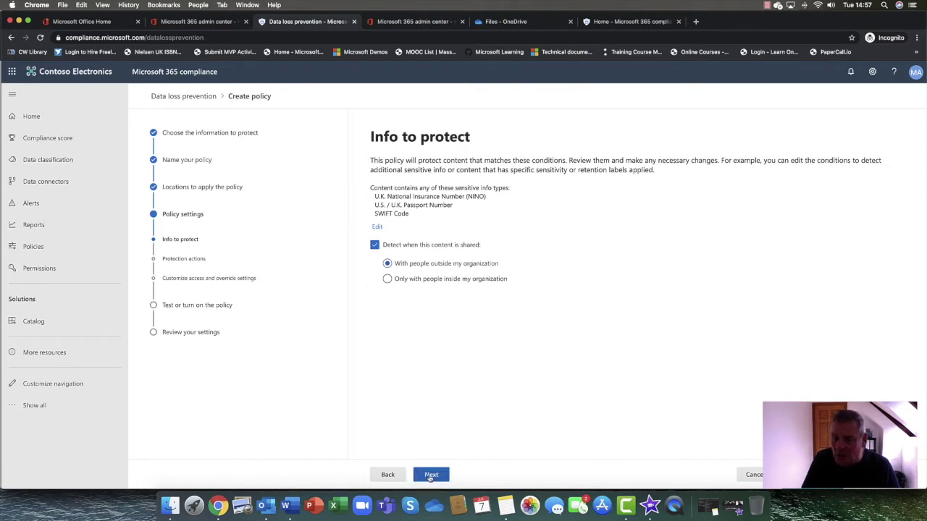
click(430, 475)
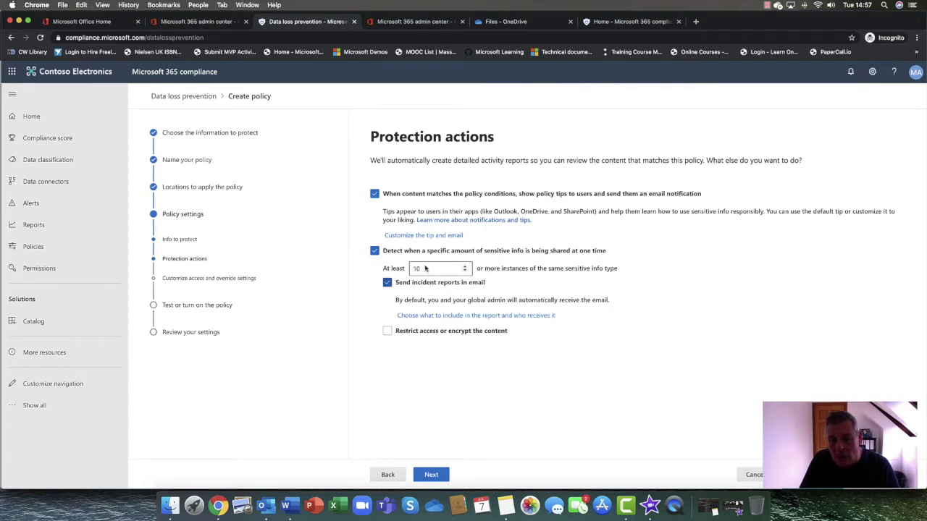
Set the protection actions to detect at least 1 instance of sensitive info and to restrict access or encrypt the content.
drag(431, 270, 397, 271)
text(1)
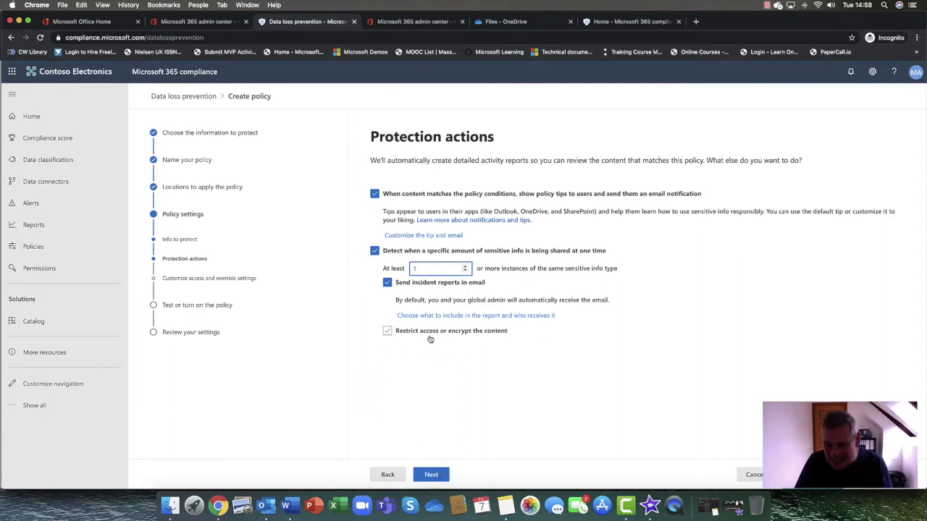
click(387, 333)
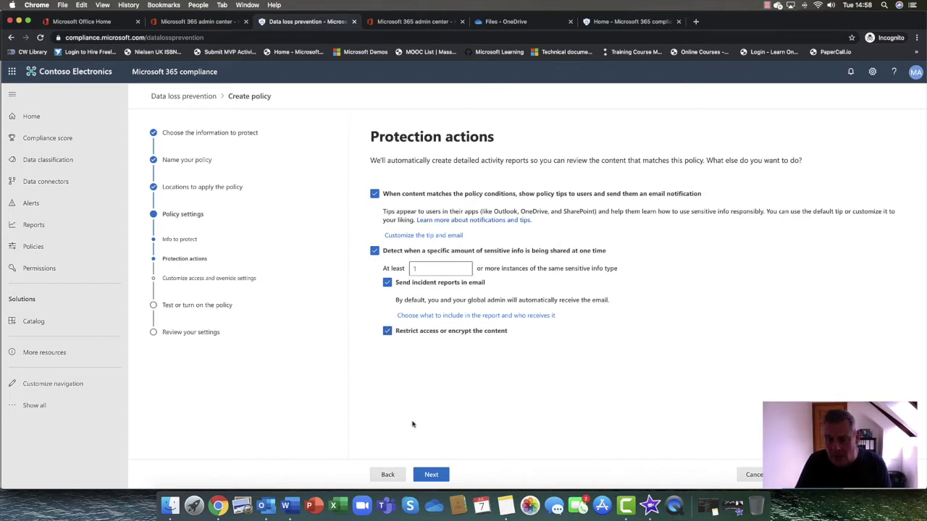
click(428, 473)
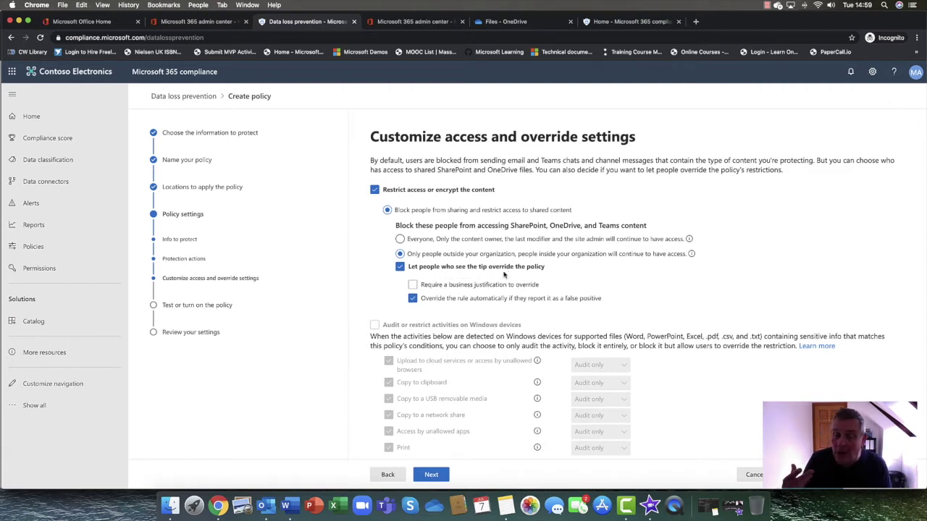
Let people who see the tip override the policy, and require a business justification to override.
click(399, 267)
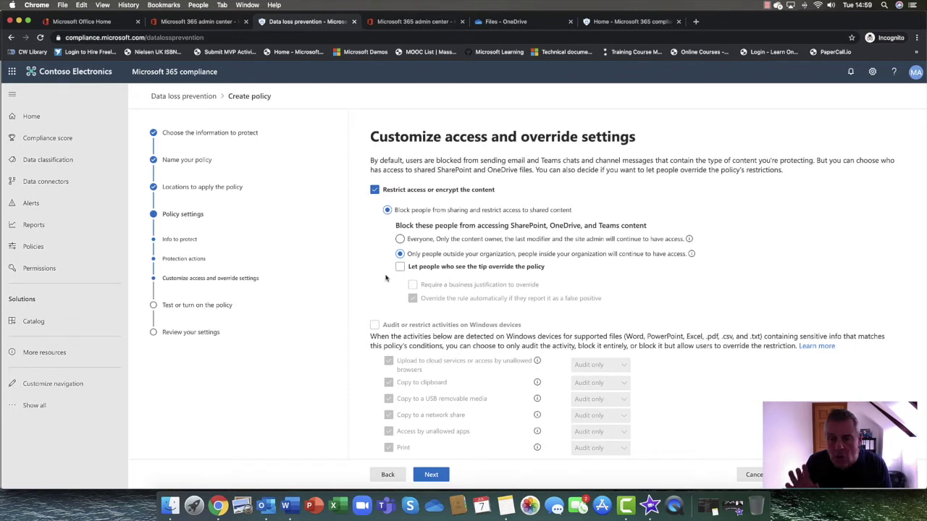
click(399, 267)
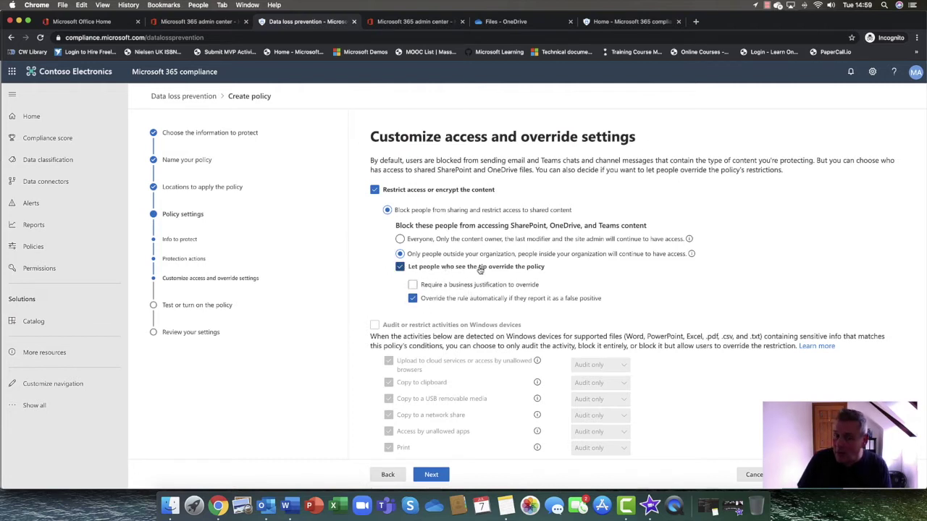
click(412, 285)
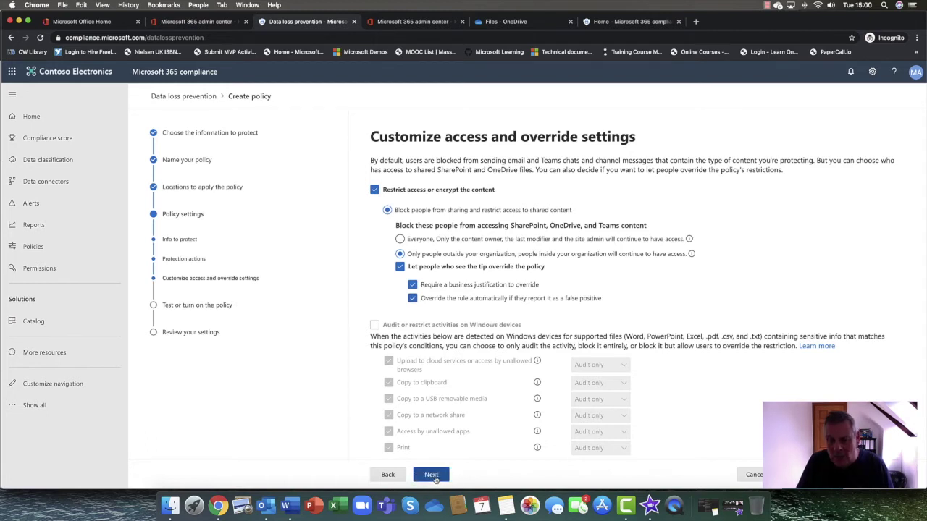
click(433, 476)
Keep the option to test the policy out first and submit the new data loss prevention policy.
click(415, 229)
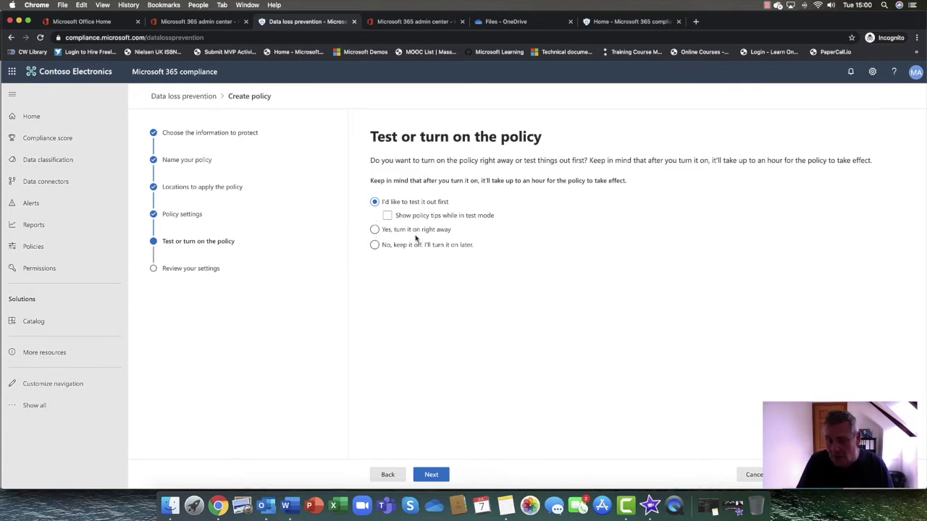
click(431, 475)
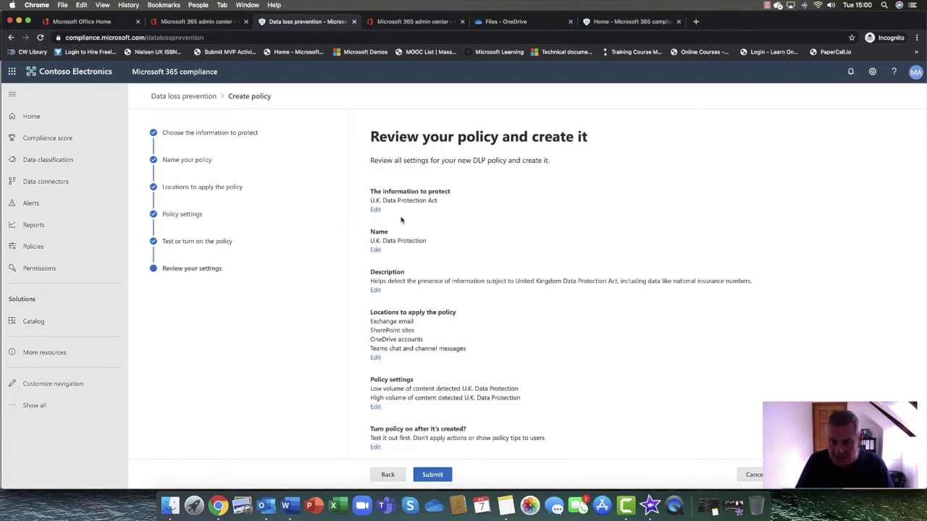
click(437, 473)
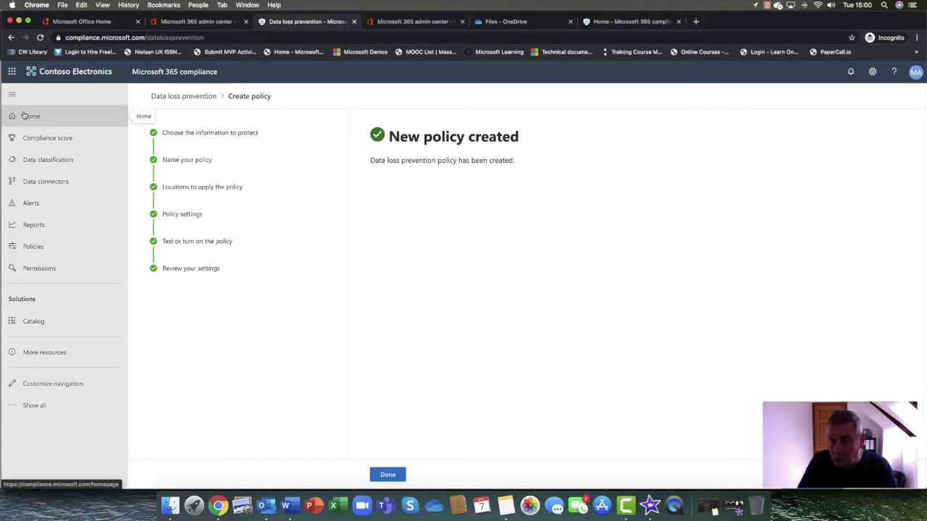
Open the retention policies and start a new retention policy named Stirling Policy.
click(49, 246)
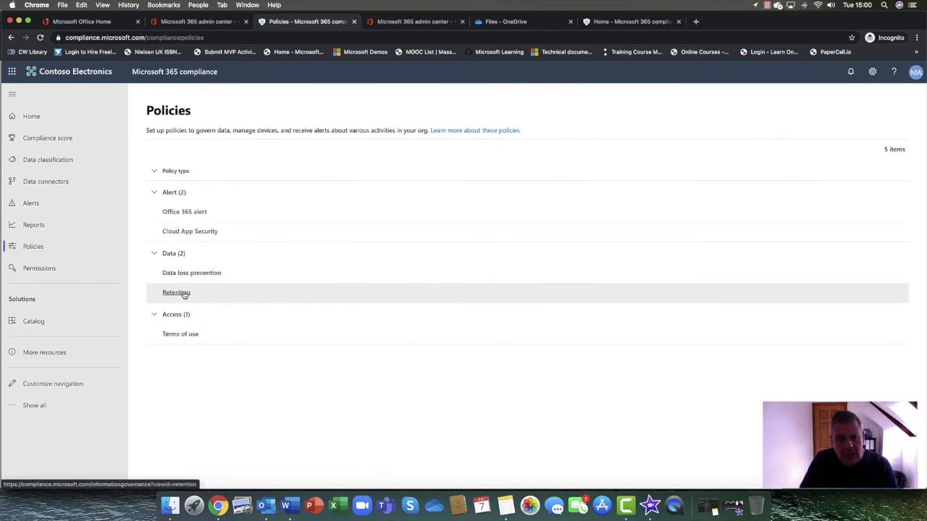
click(183, 294)
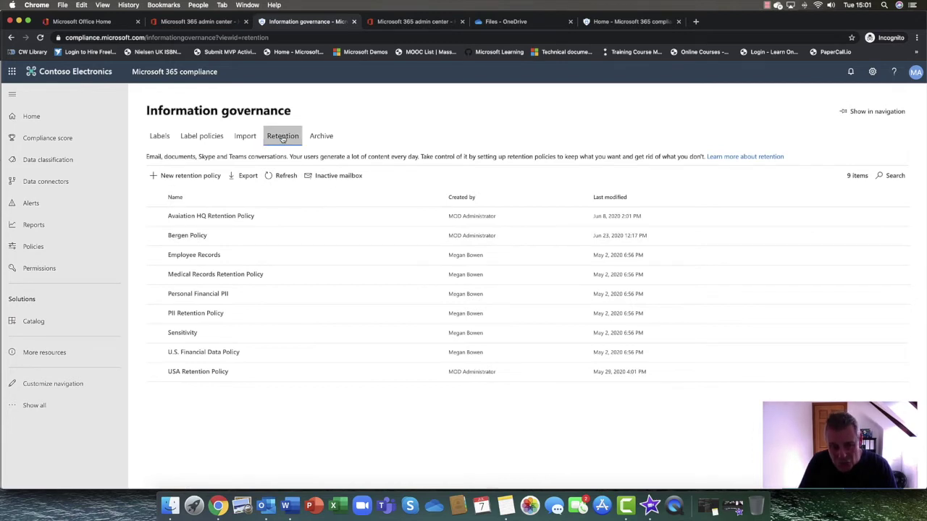
click(208, 180)
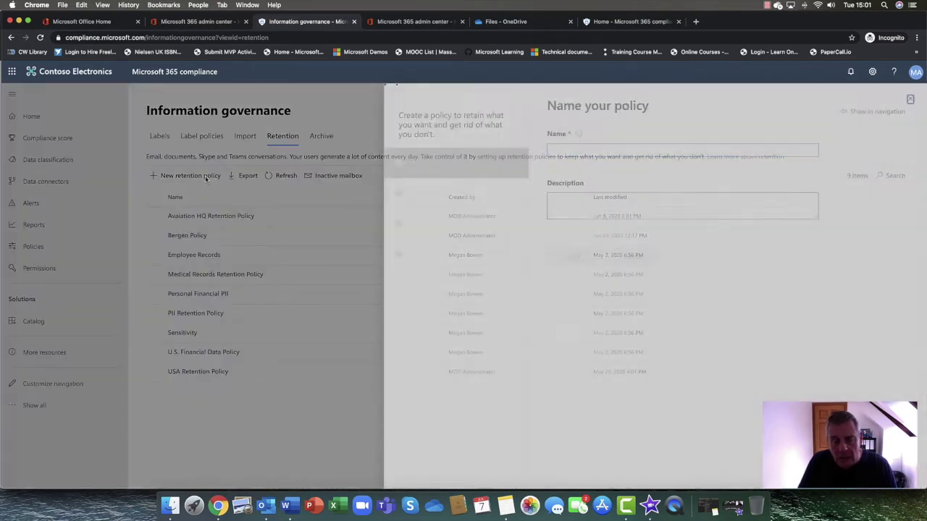
click(604, 150)
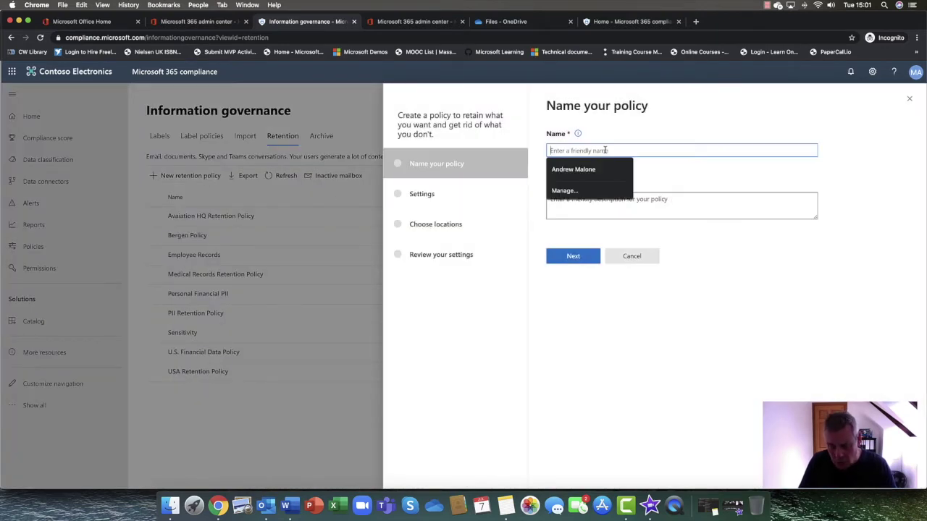
text(Stirl)
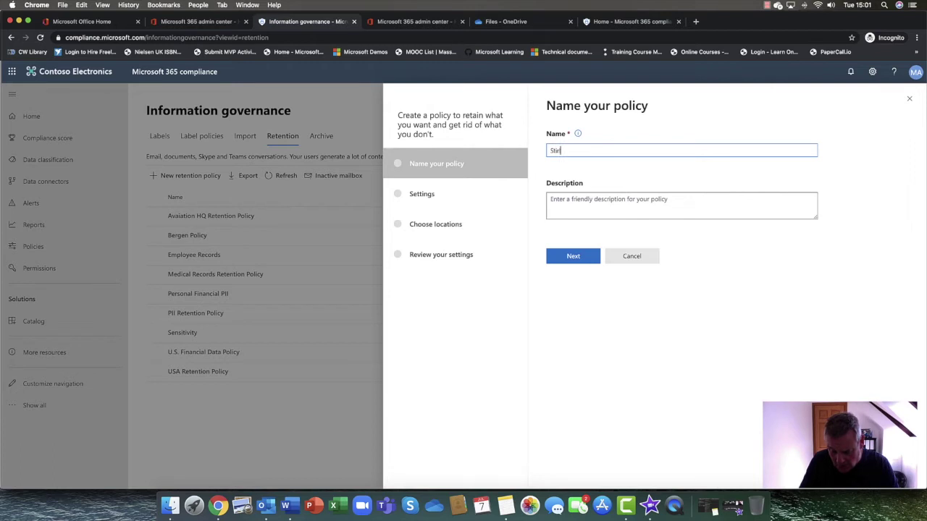
text(ing Policy)
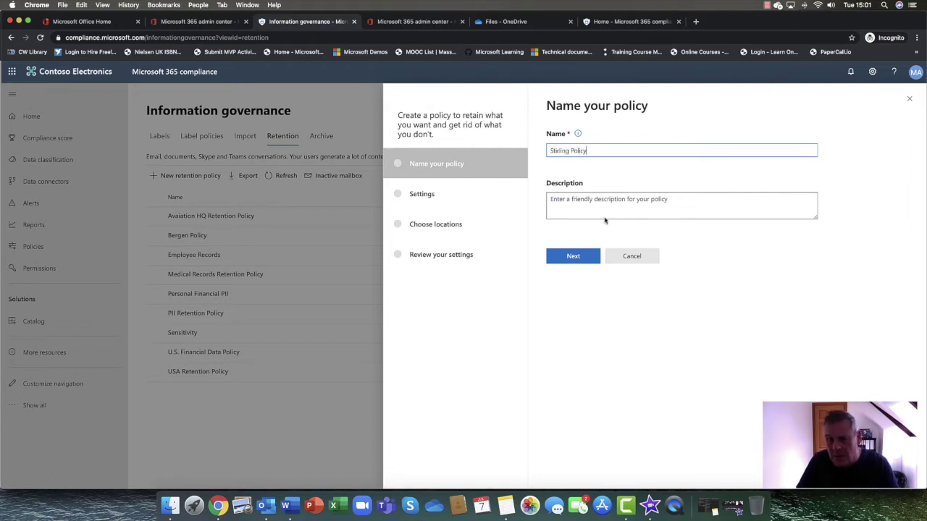
Rename the retention policy to Stirling Tax Policy and continue to its retention settings.
click(574, 256)
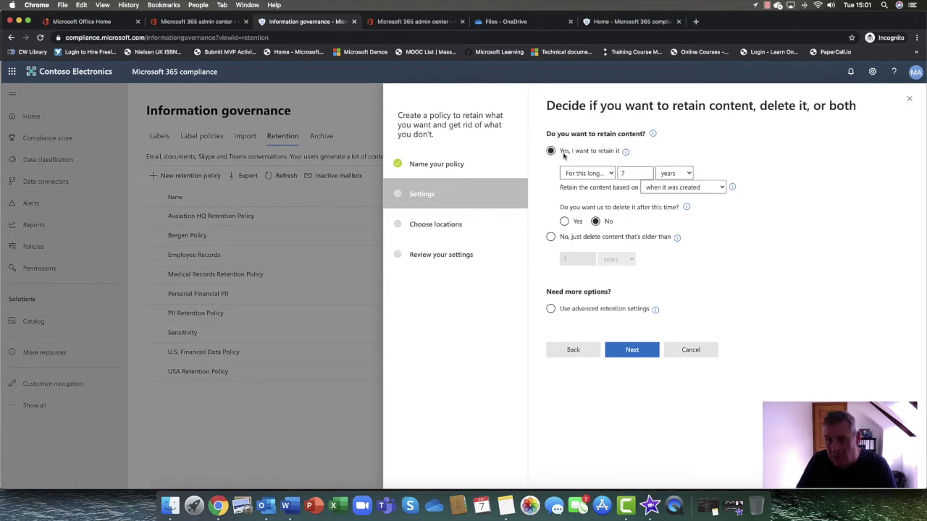
click(585, 350)
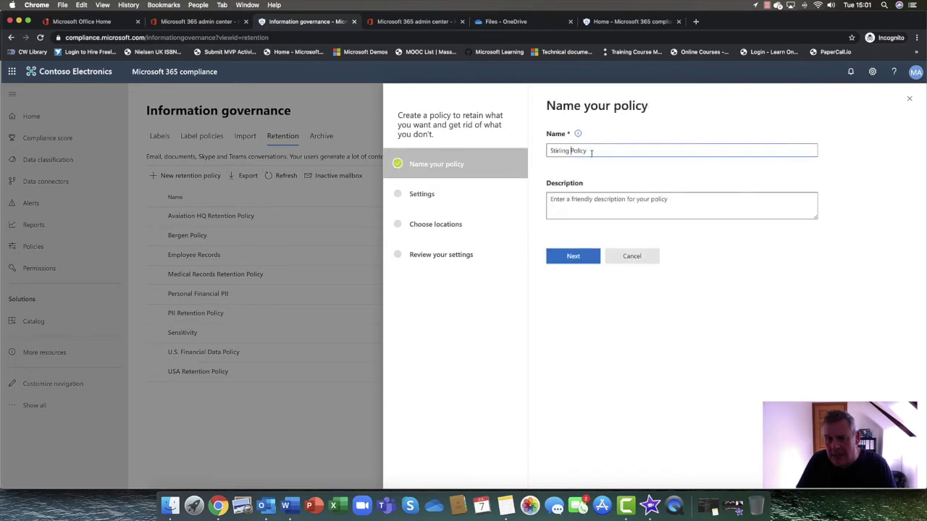
text(Tax)
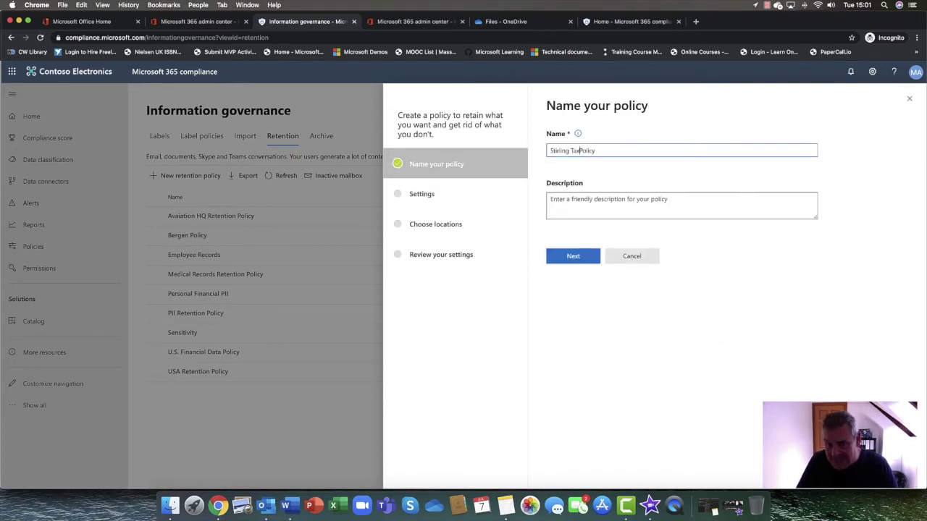
click(580, 257)
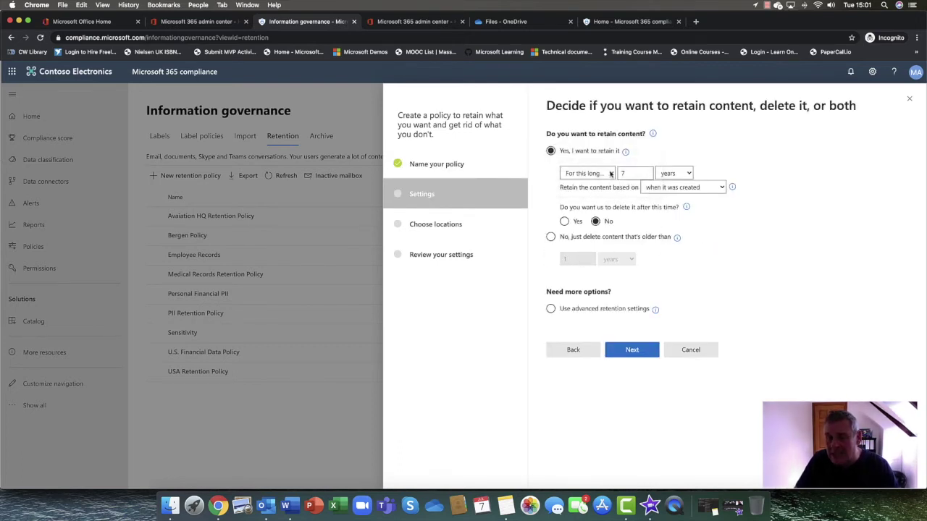
Review the retention duration and the options for which date the content retention is based on.
drag(638, 174, 615, 174)
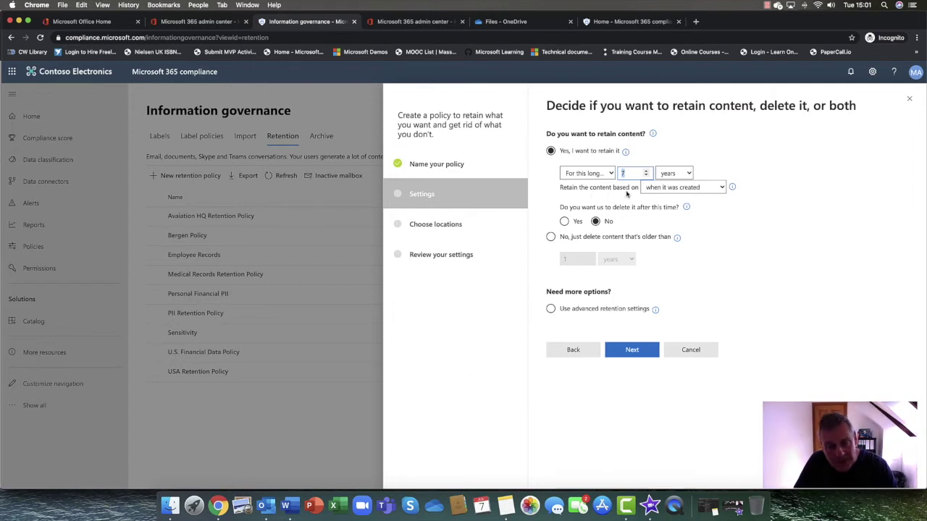
click(701, 188)
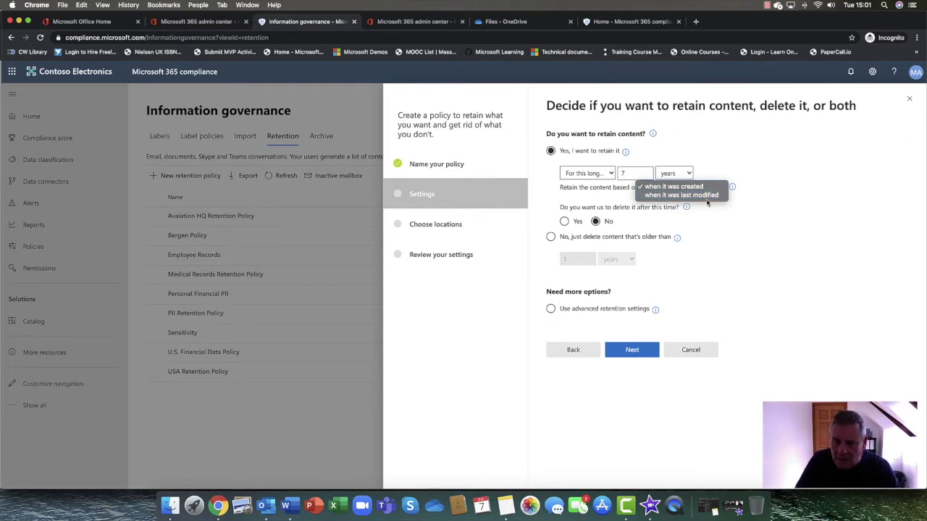
click(735, 183)
click(700, 189)
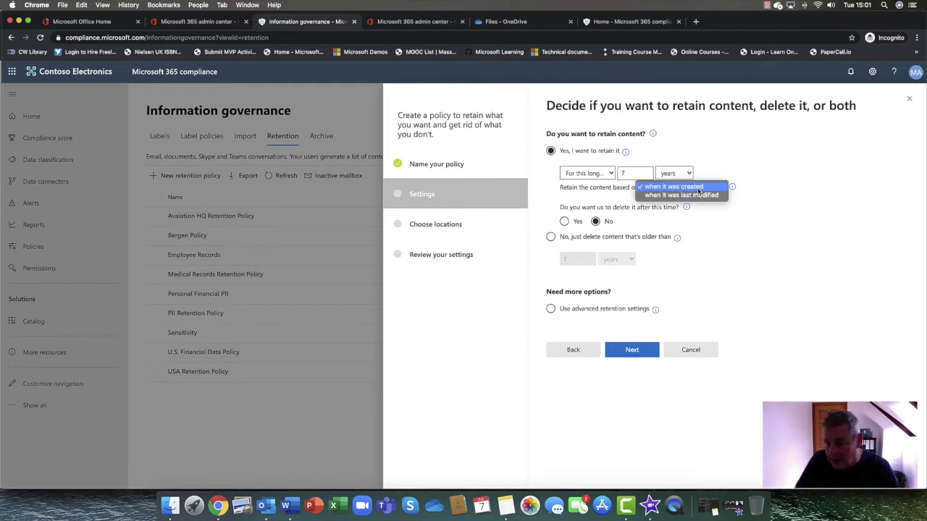
click(742, 250)
click(690, 192)
click(690, 191)
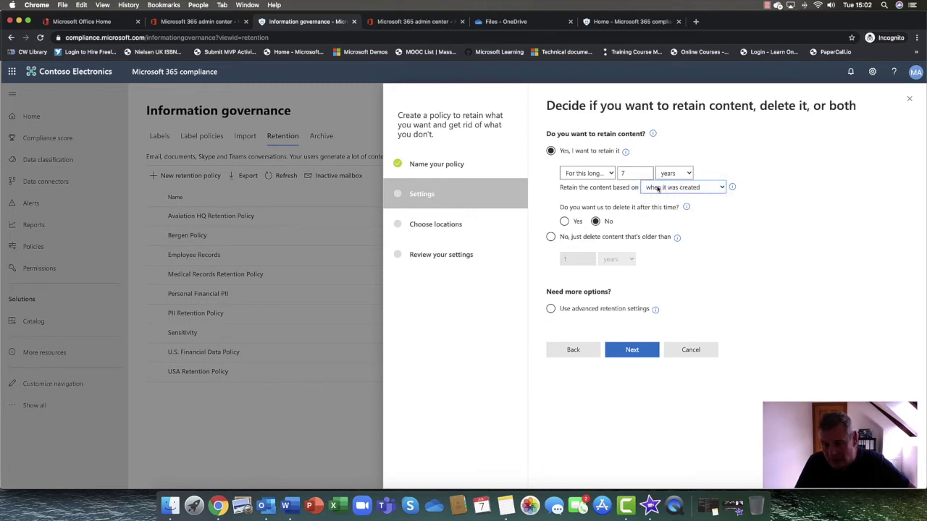
Try the option that only deletes older content, view its date basis choices, and switch back to retaining content.
click(551, 237)
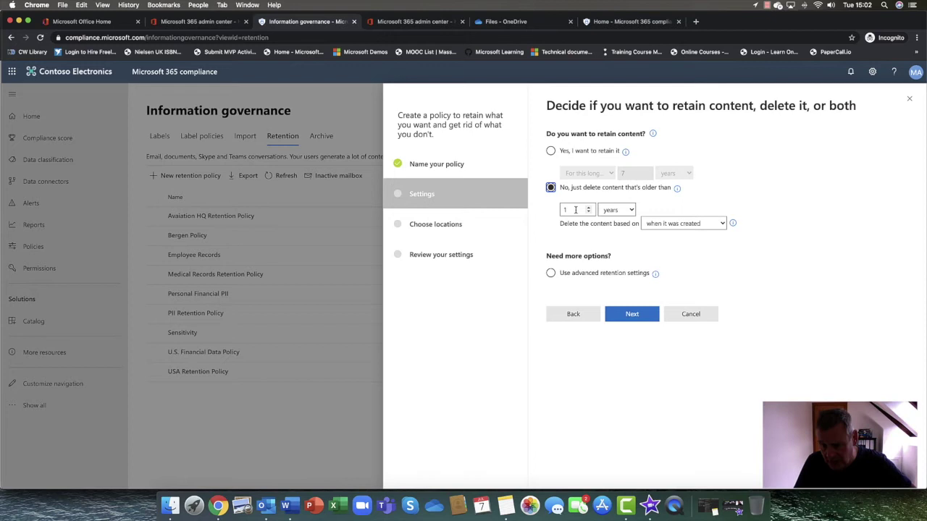
click(722, 226)
click(722, 225)
click(721, 225)
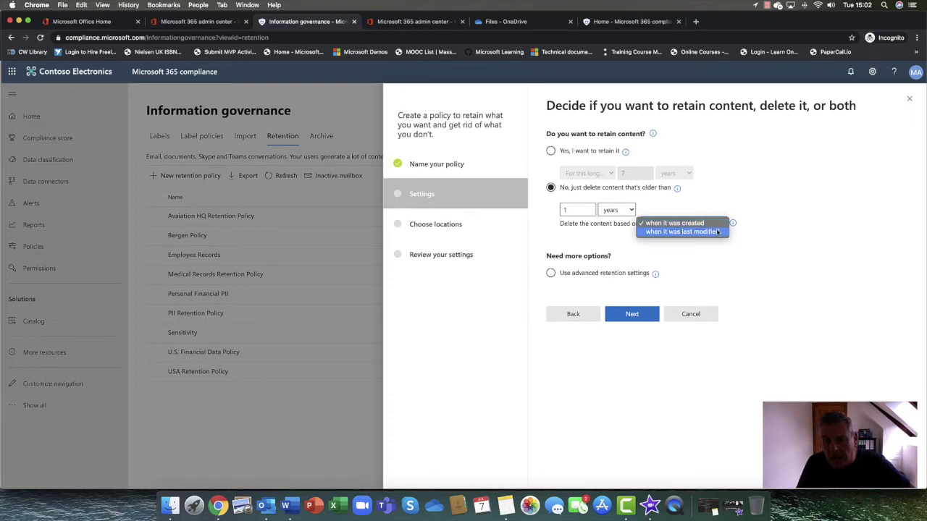
click(775, 226)
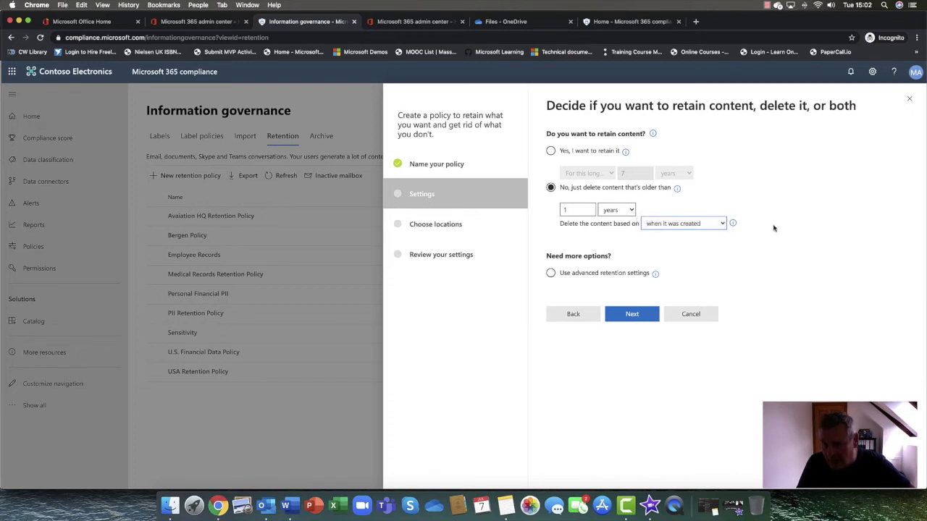
click(560, 152)
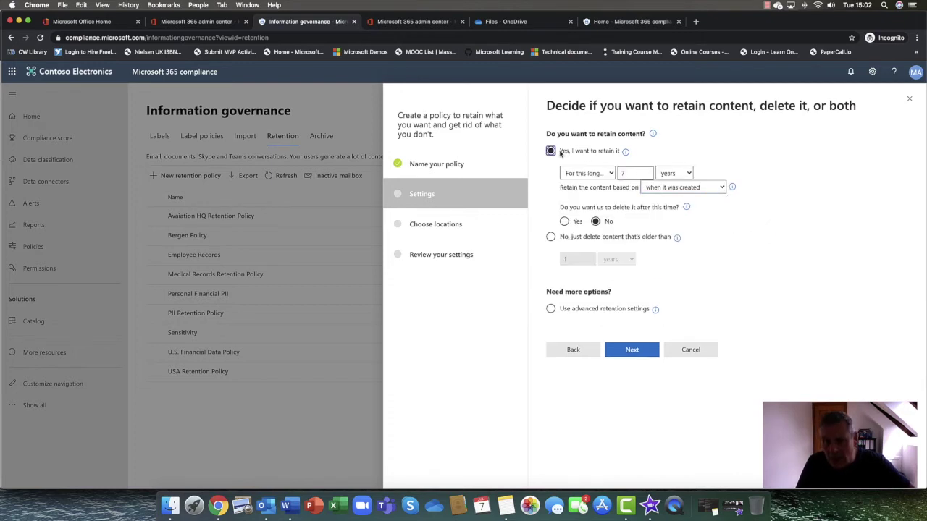
Accept retaining content for 7 years from when it was created and review the locations the policy can cover.
click(643, 349)
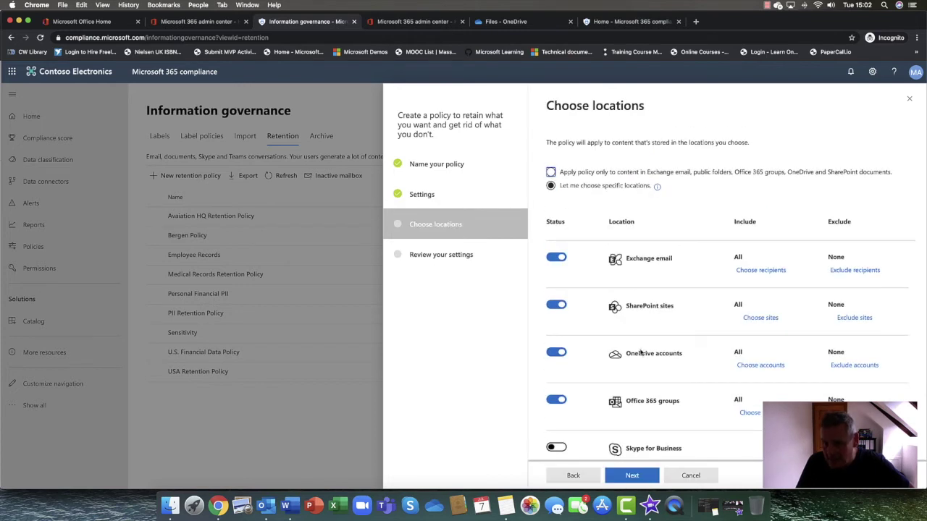
scroll(641, 286, down, 5)
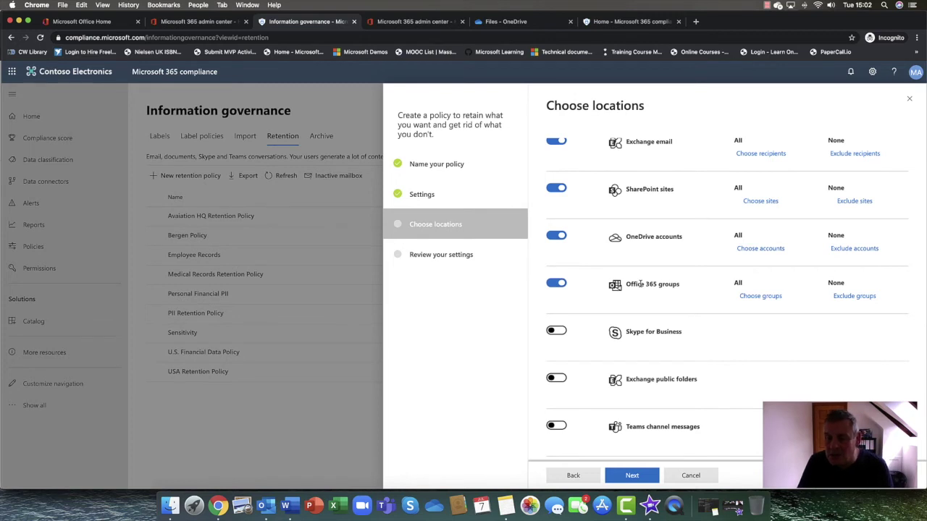
scroll(640, 285, down, 2)
scroll(638, 287, up, 7)
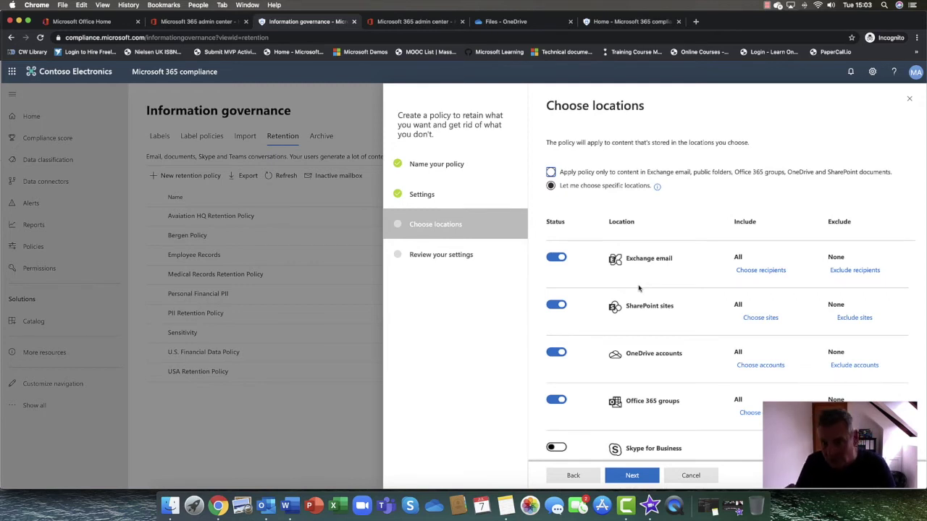
scroll(638, 288, down, 2)
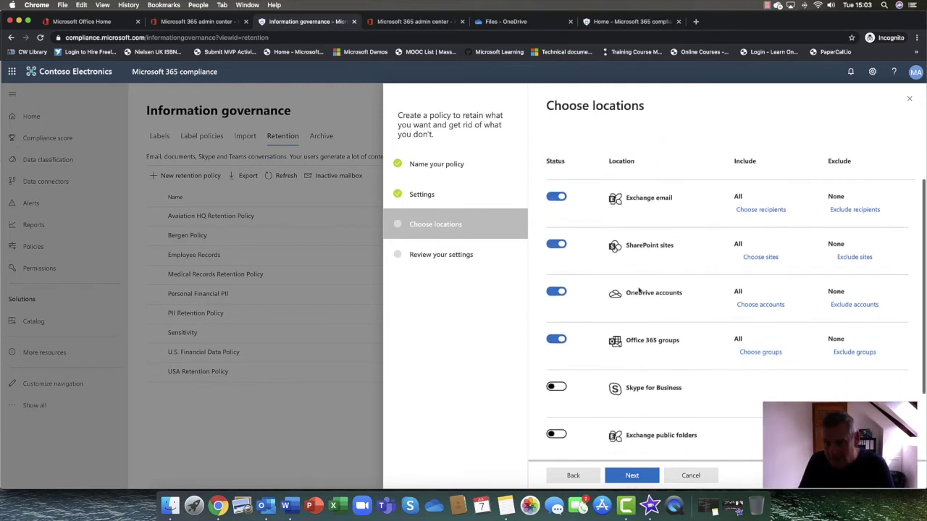
scroll(637, 287, up, 2)
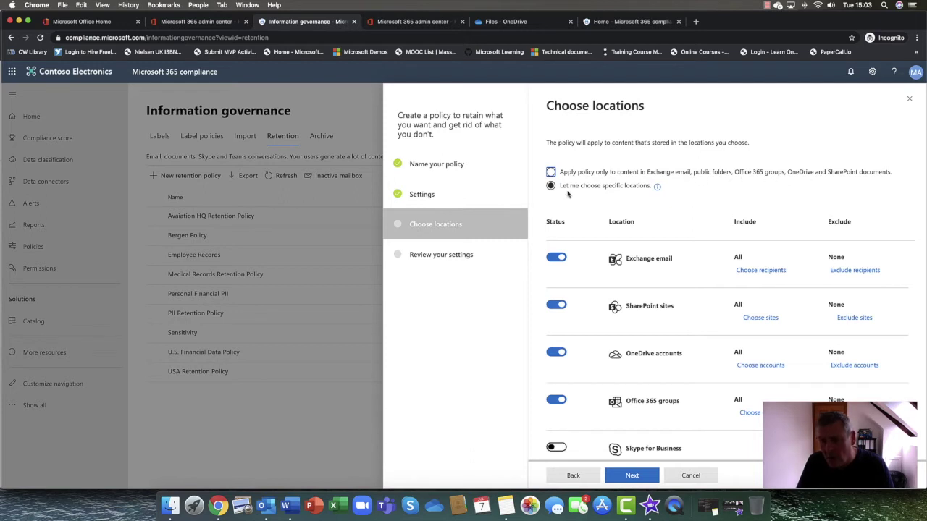
Apply the policy only to Exchange email, public folders, Office 365 groups, OneDrive and SharePoint documents, and create it.
click(550, 171)
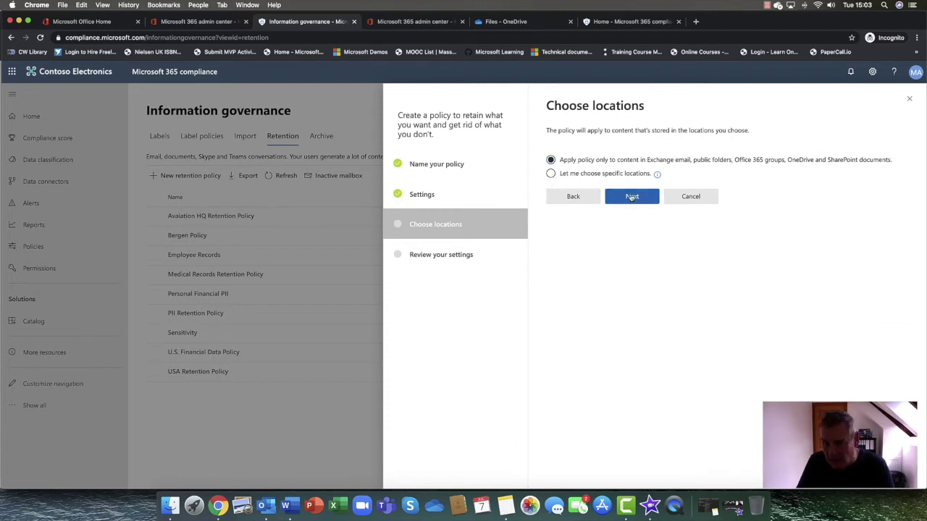
click(631, 197)
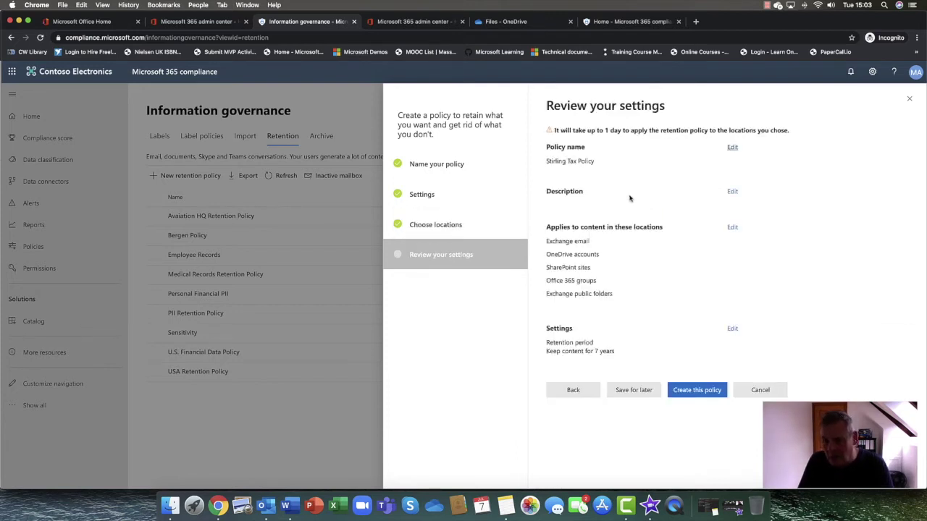
click(713, 397)
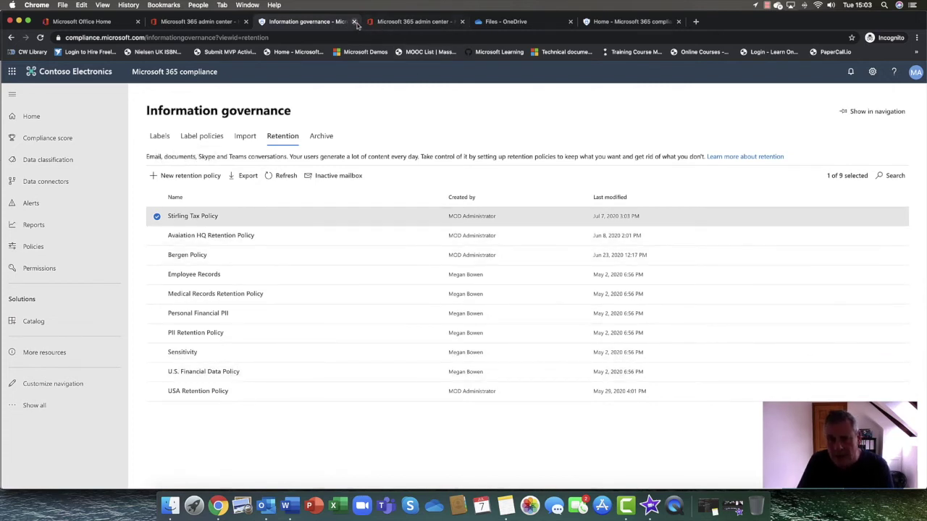
Switch to OneDrive and open the sharing link settings for Employee Engagement Plan.docx.
click(501, 22)
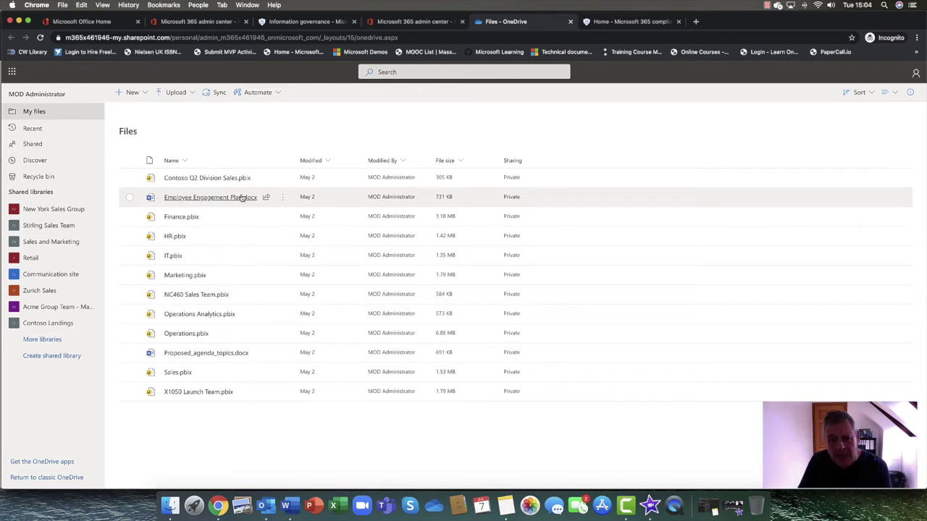
click(283, 198)
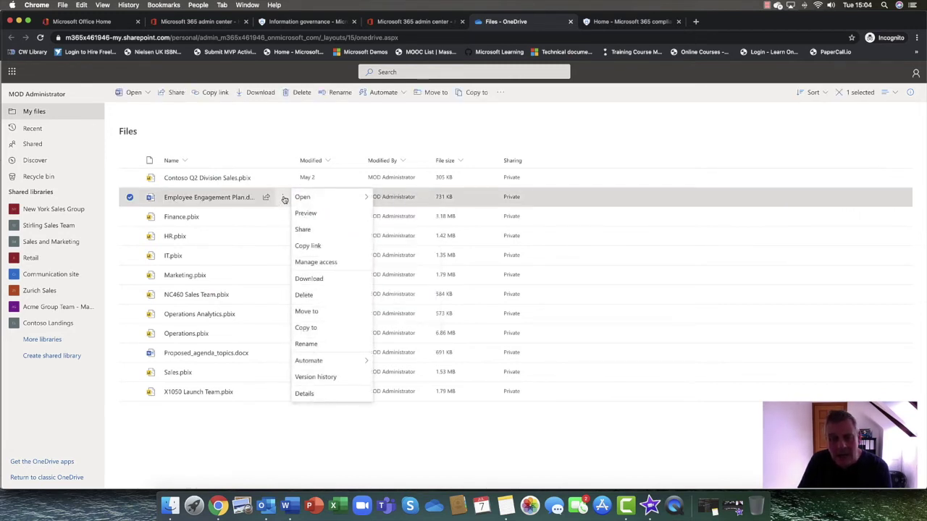
click(318, 230)
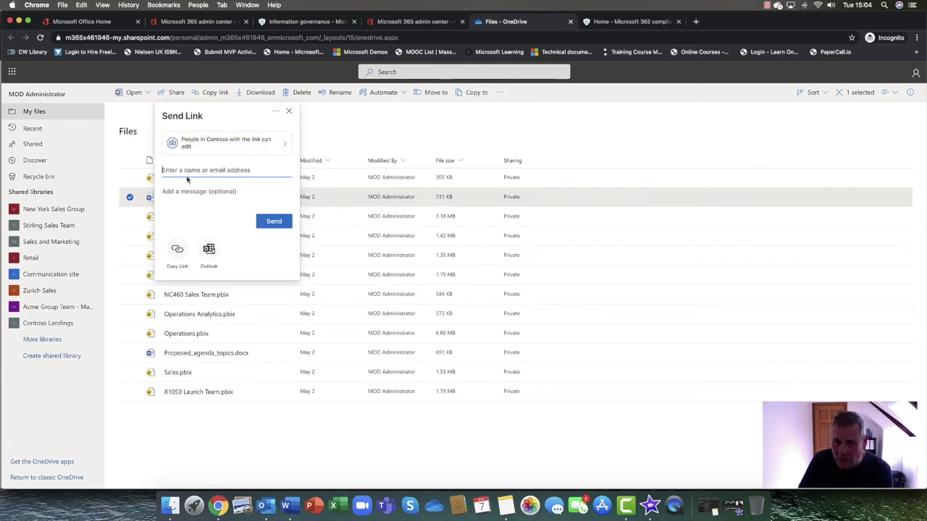
click(281, 145)
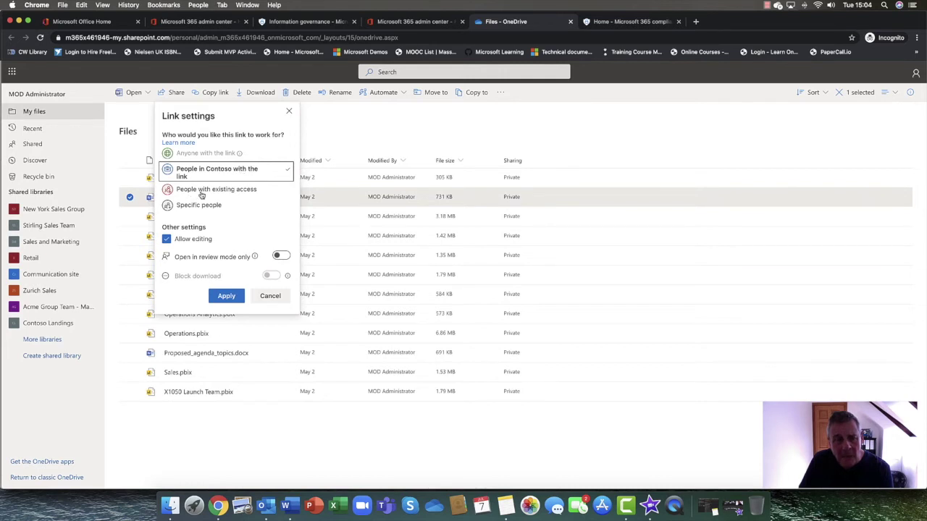
Try the link audiences People with existing access and Specific people, and return to People in Contoso with the link.
click(202, 191)
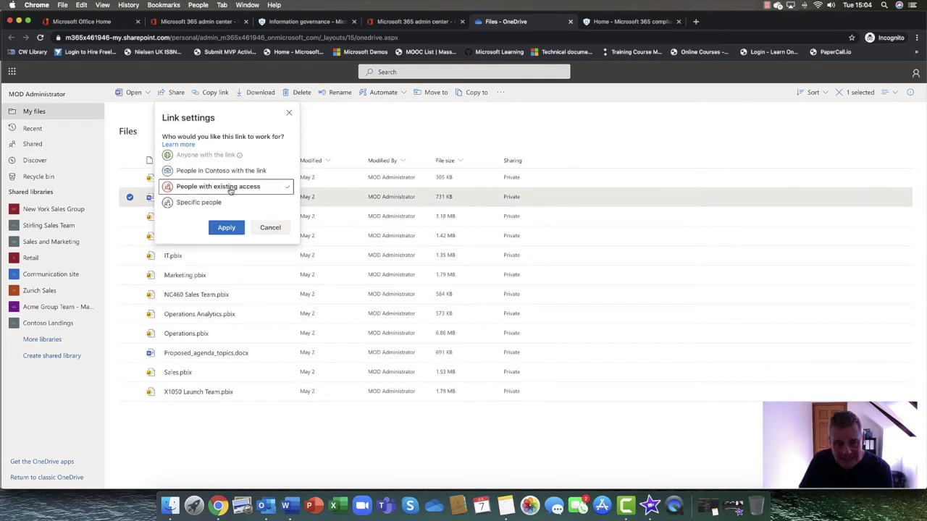
click(217, 205)
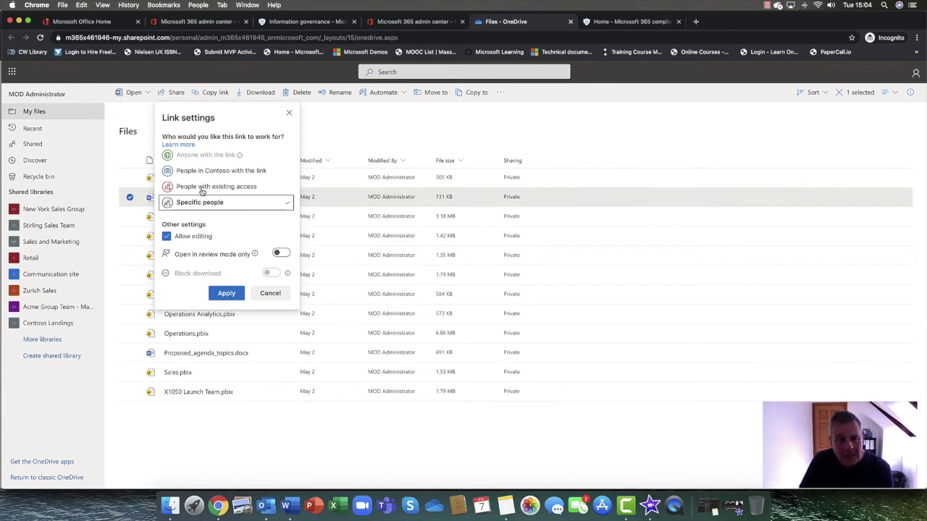
click(202, 189)
click(208, 176)
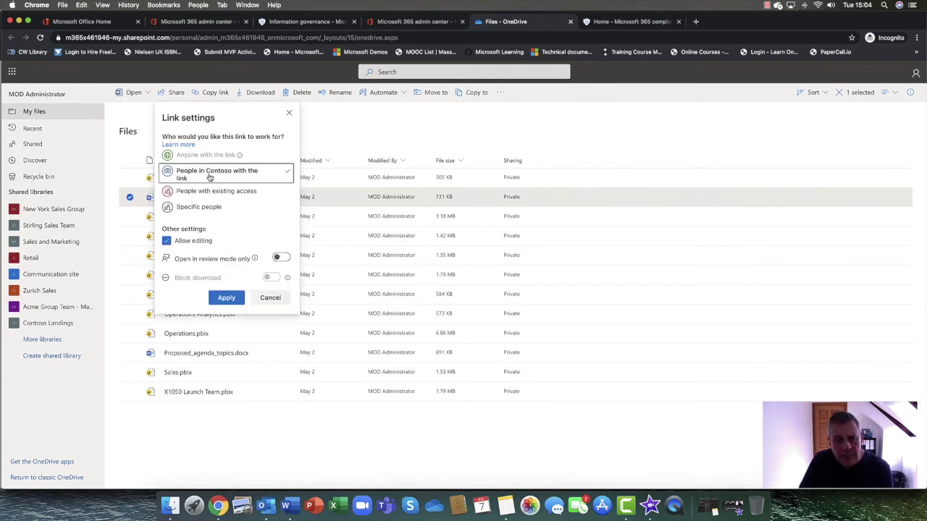
Disallow editing through the link, try out blocking downloads but leave it off, and apply the link settings.
click(168, 245)
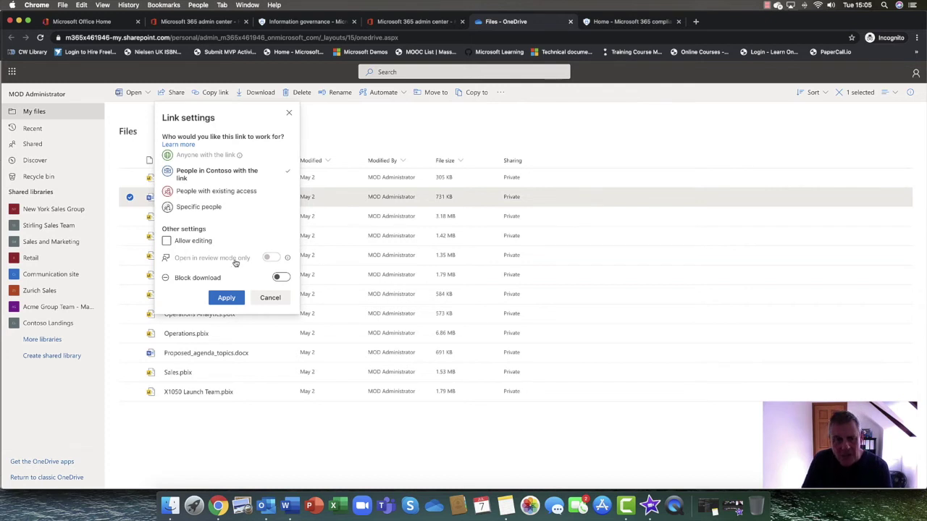
click(283, 281)
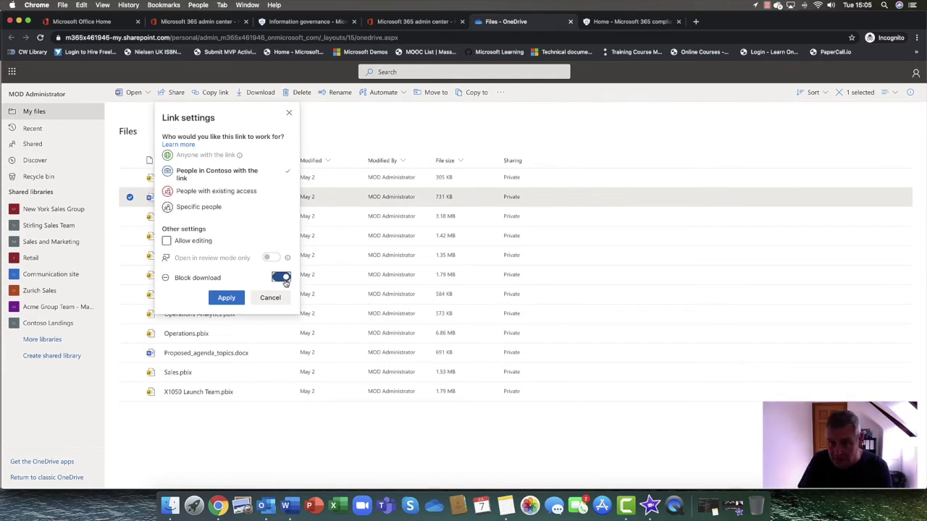
click(282, 278)
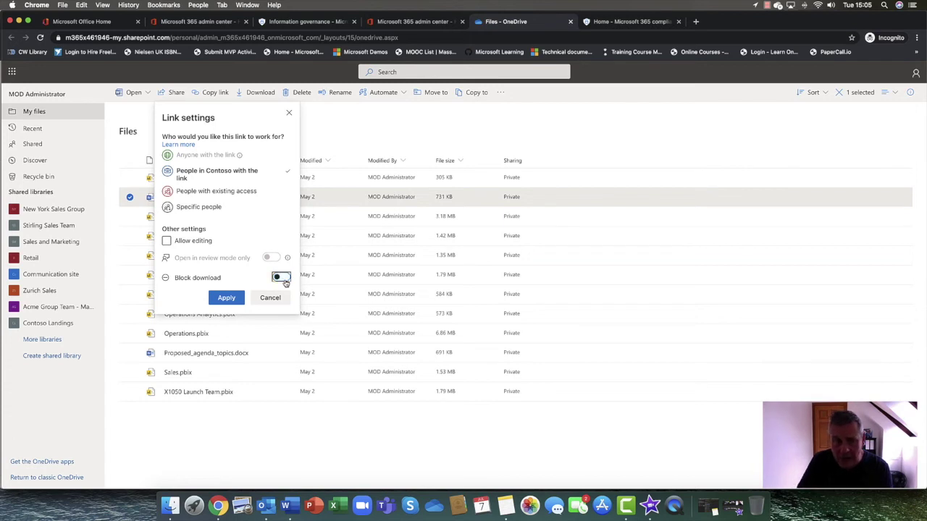
click(233, 297)
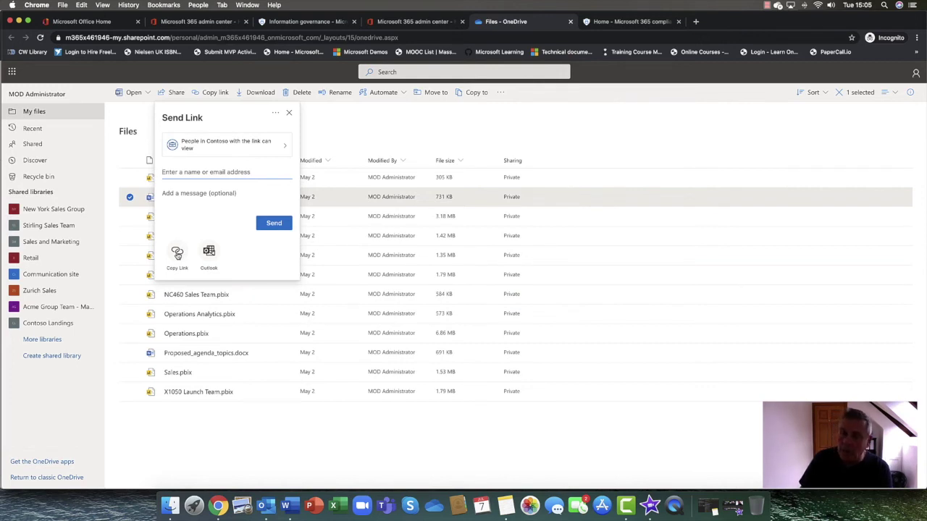
Leave the file sharing without sending a link, deselect Employee Engagement Plan.docx and close OneDrive.
click(289, 112)
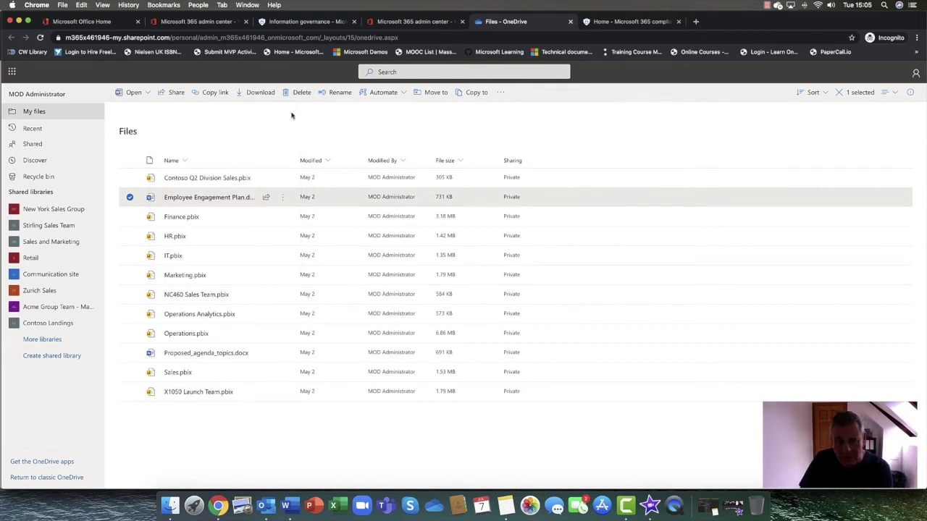
click(129, 199)
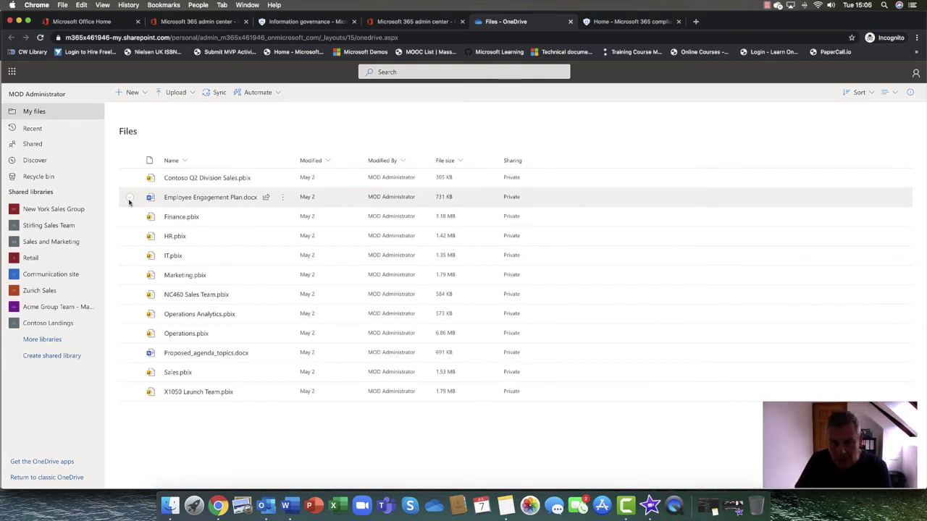
click(570, 21)
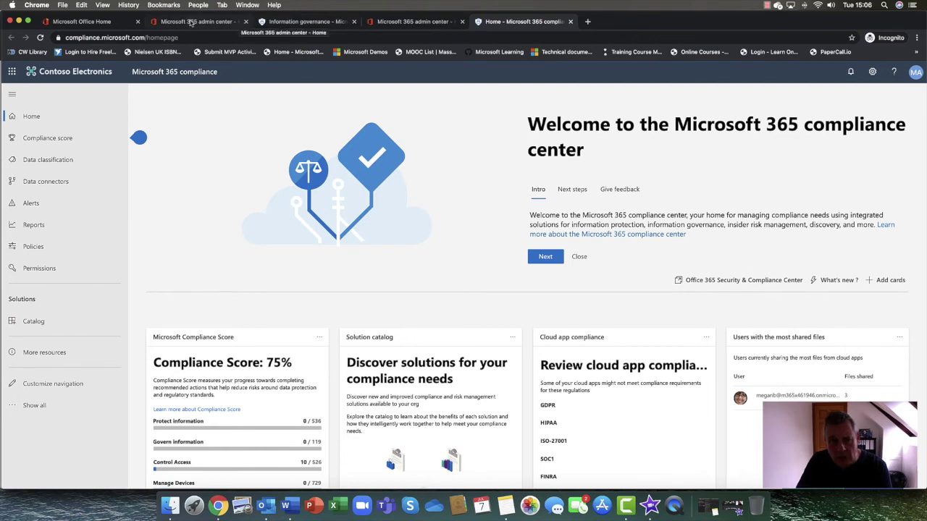
From the Microsoft 365 admin center, open Office 365 Security & Compliance and go to the threat management policies.
click(194, 22)
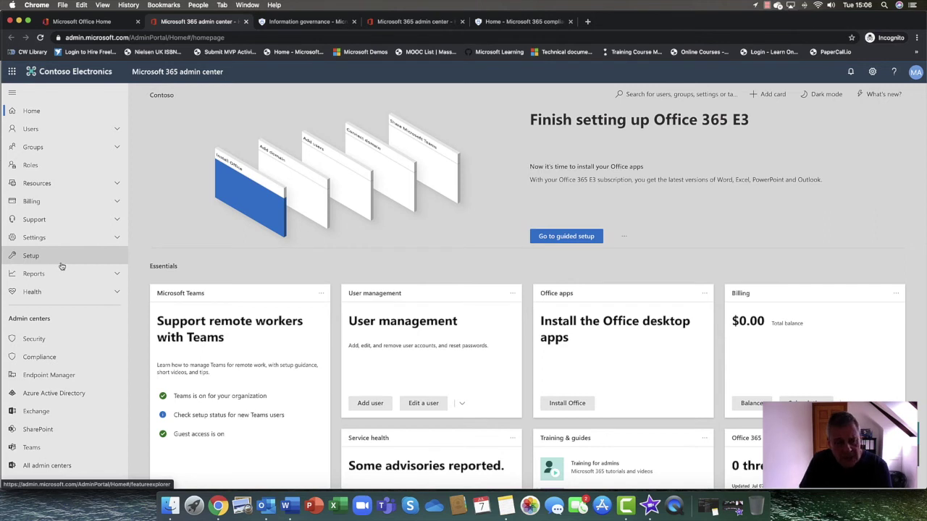
click(49, 338)
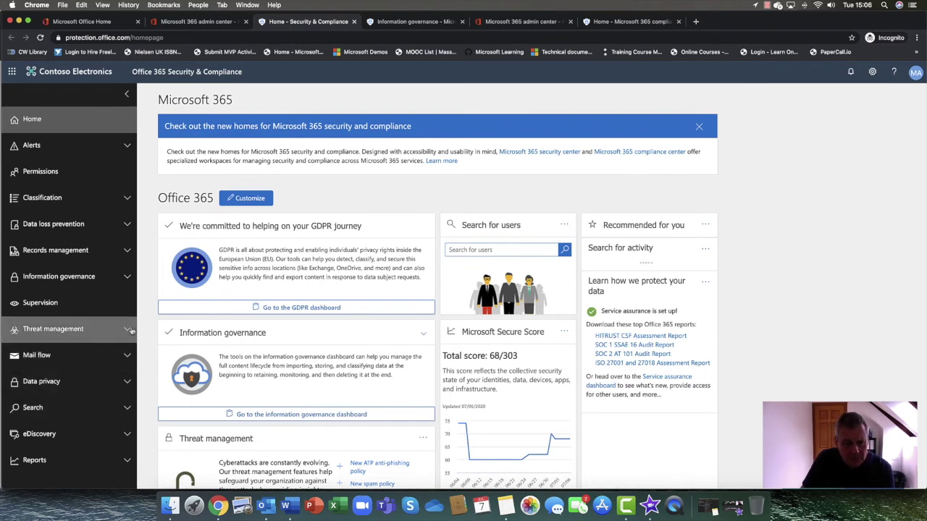
click(91, 330)
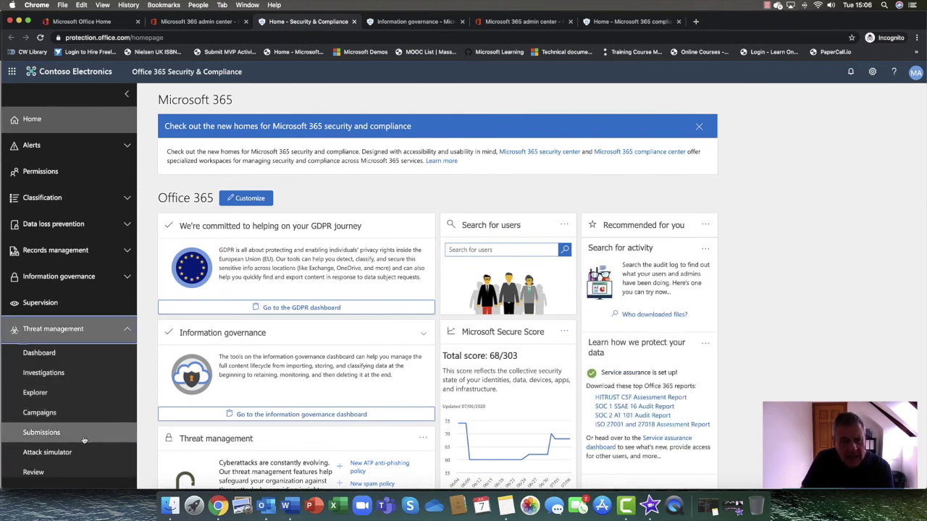
scroll(85, 443, down, 2)
scroll(85, 443, down, 1)
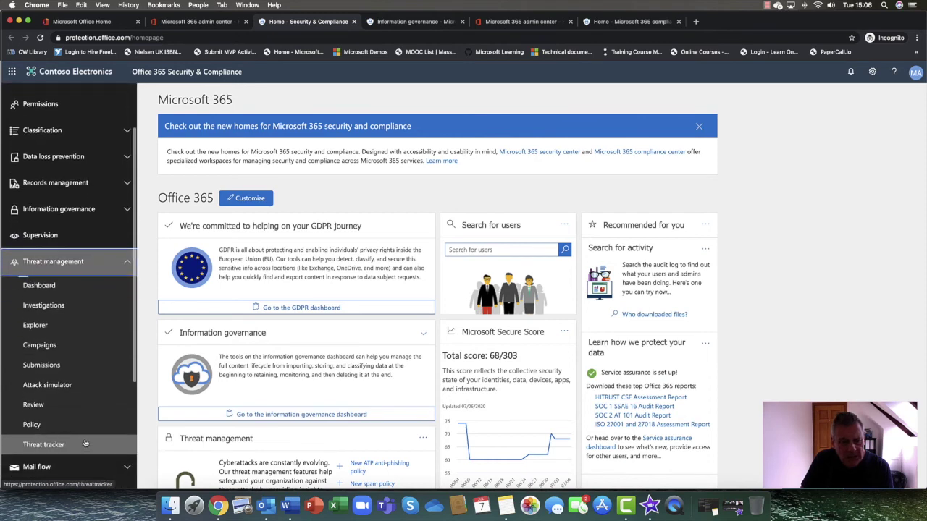
click(84, 429)
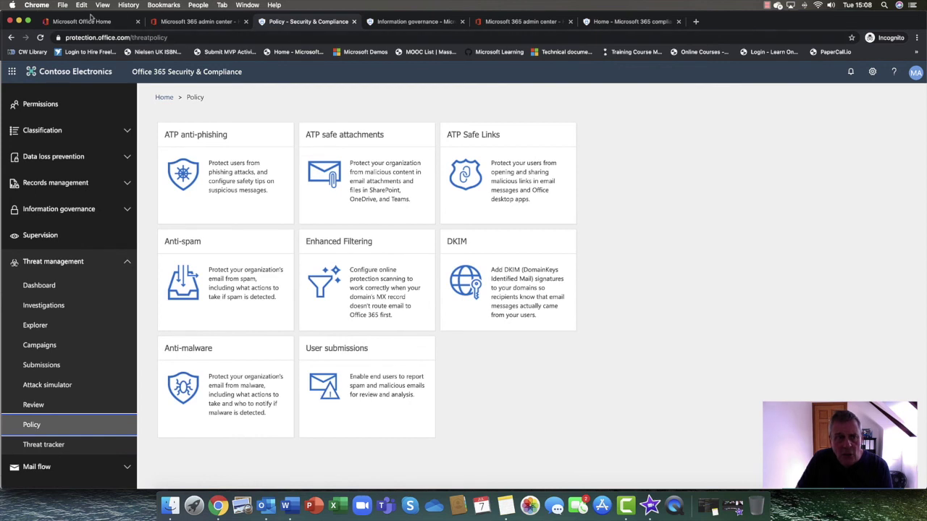
Return to the Office 365 home page.
click(113, 24)
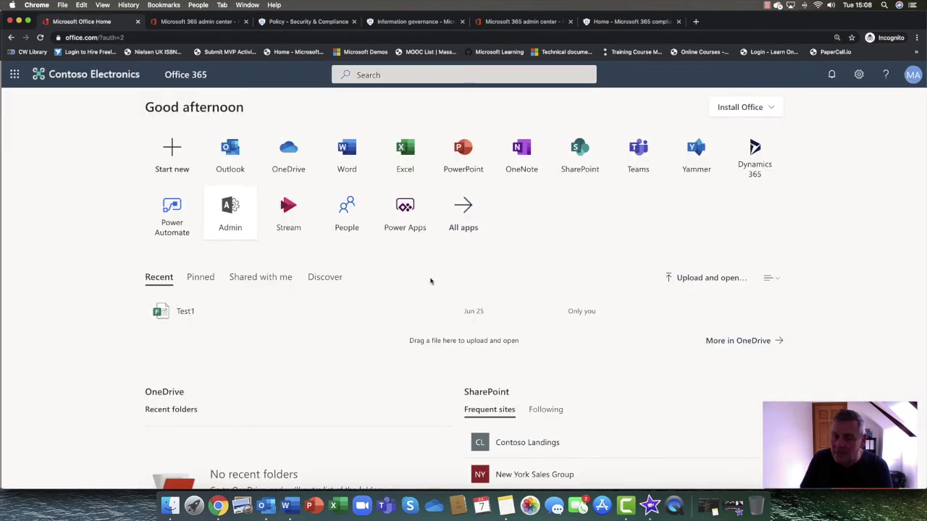